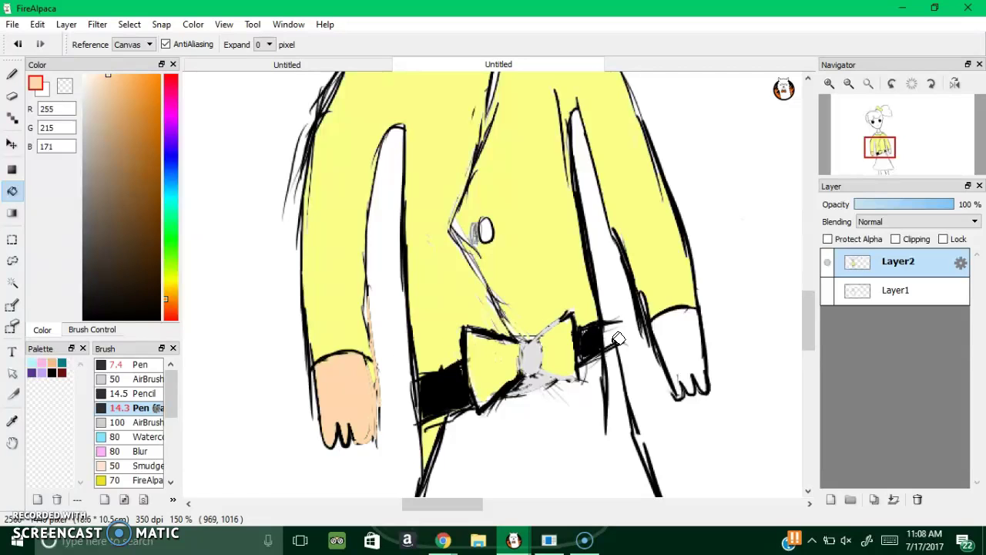
Fill the uncoloured hand with the skin tone RGB 255, 215, 171
click(678, 339)
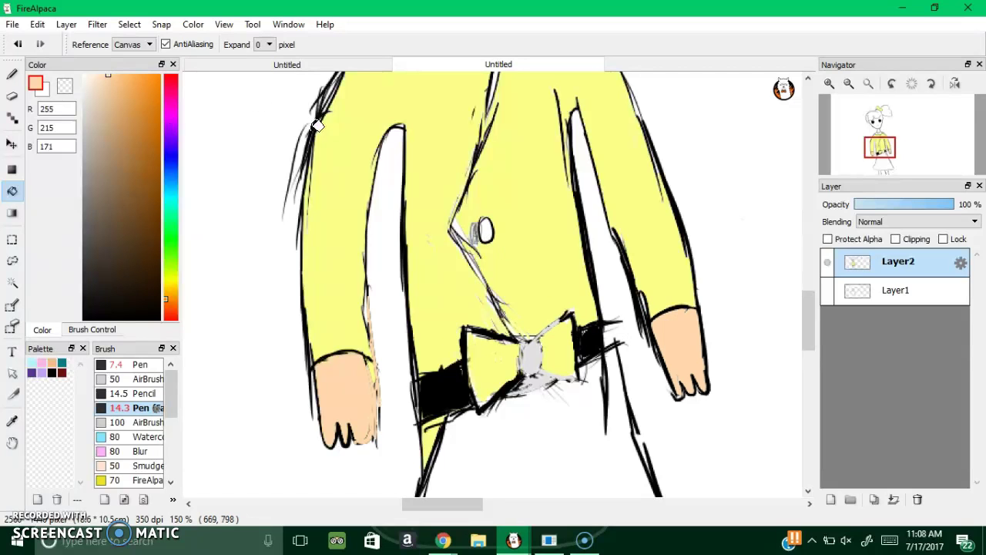
key(ctrl+z)
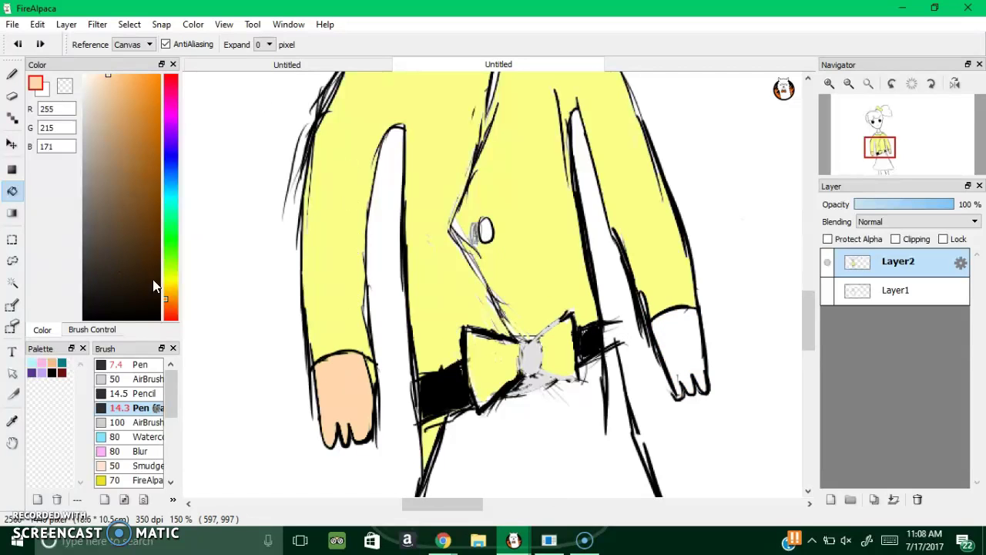
click(684, 324)
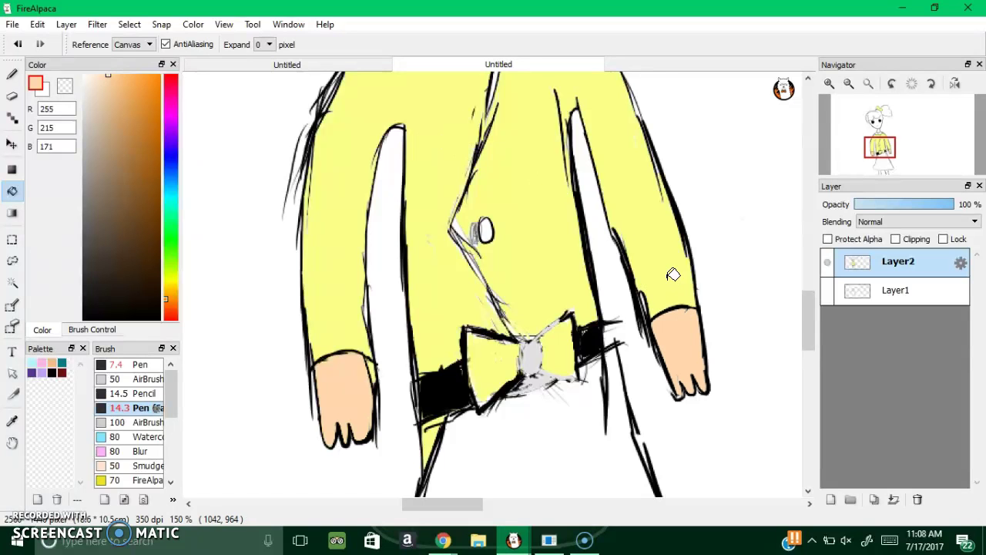
Fill the face with the skin tone RGB 255, 215, 171 and undo the extra fill made outside it
drag(804, 324, 807, 255)
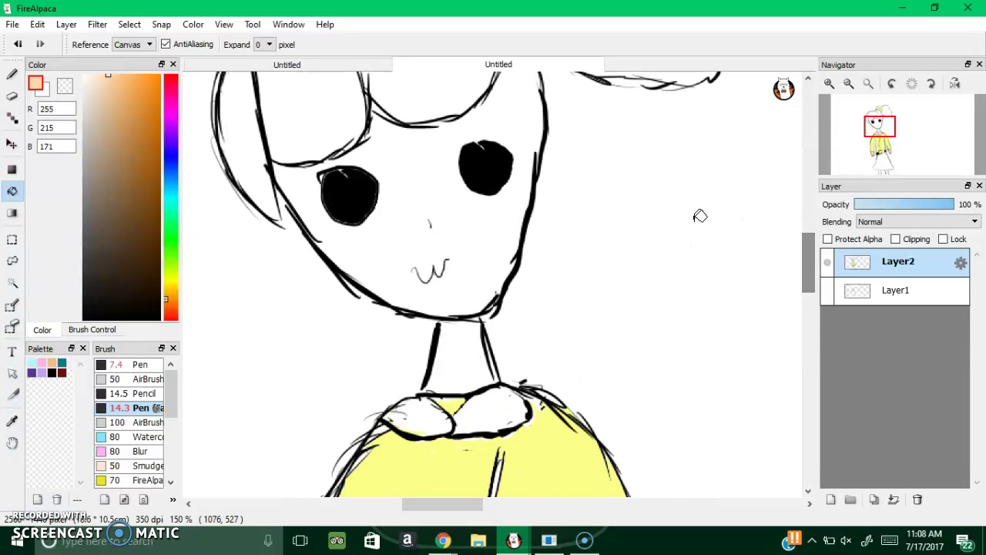
click(473, 259)
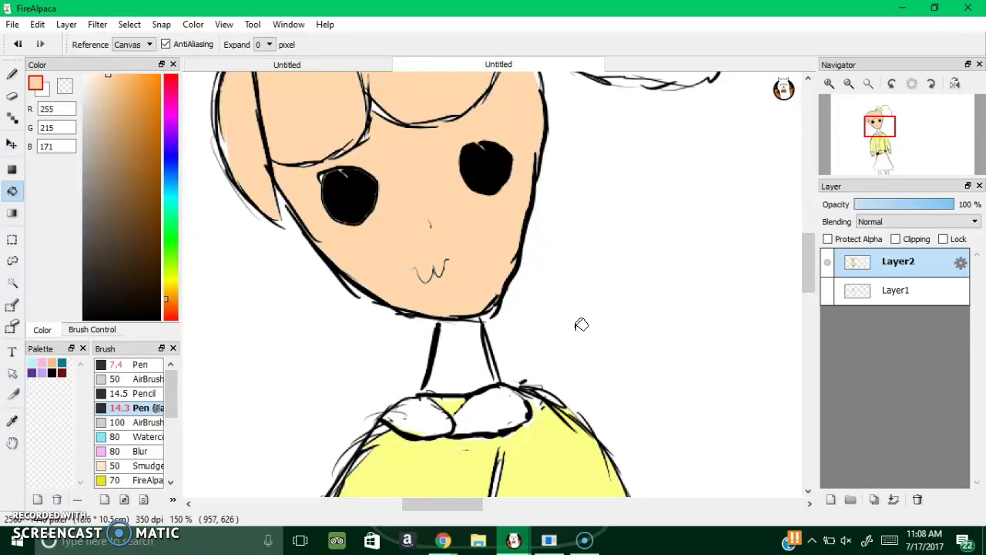
click(516, 295)
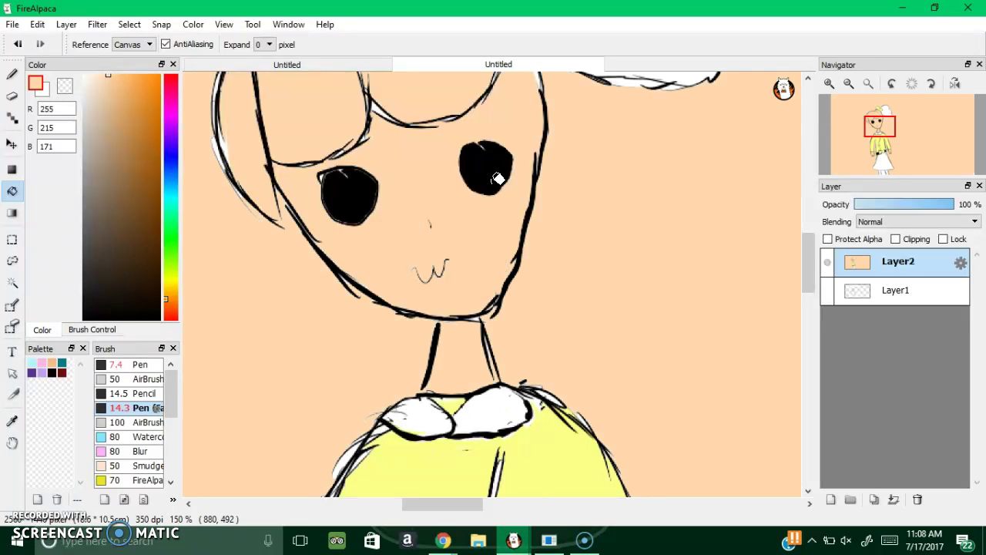
key(ctrl+z)
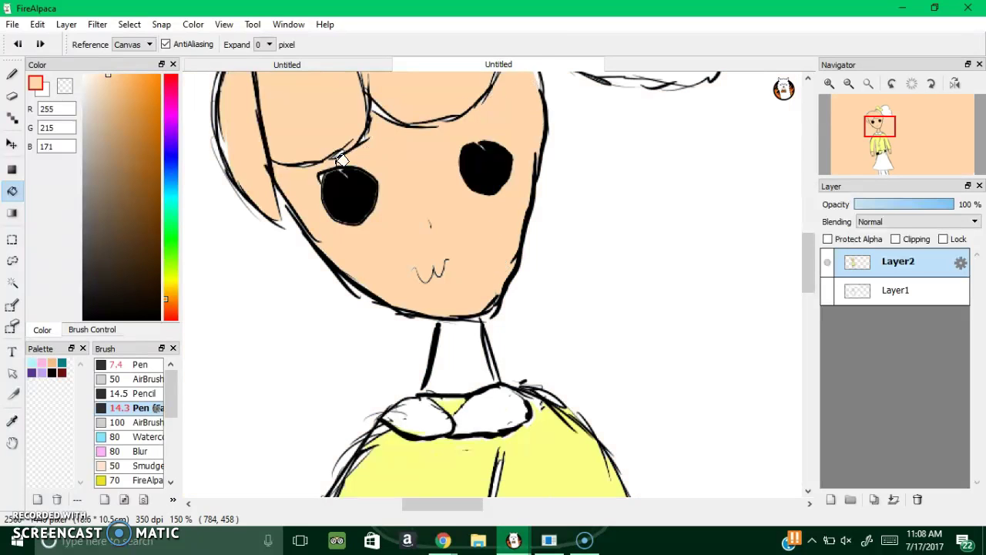
Close the gaps between the neck lines and the chin with black pen strokes
click(137, 202)
mouse_move(137, 202)
mouse_down()
mouse_move(105, 90)
mouse_move(84, 118)
mouse_move(84, 314)
mouse_up()
click(52, 372)
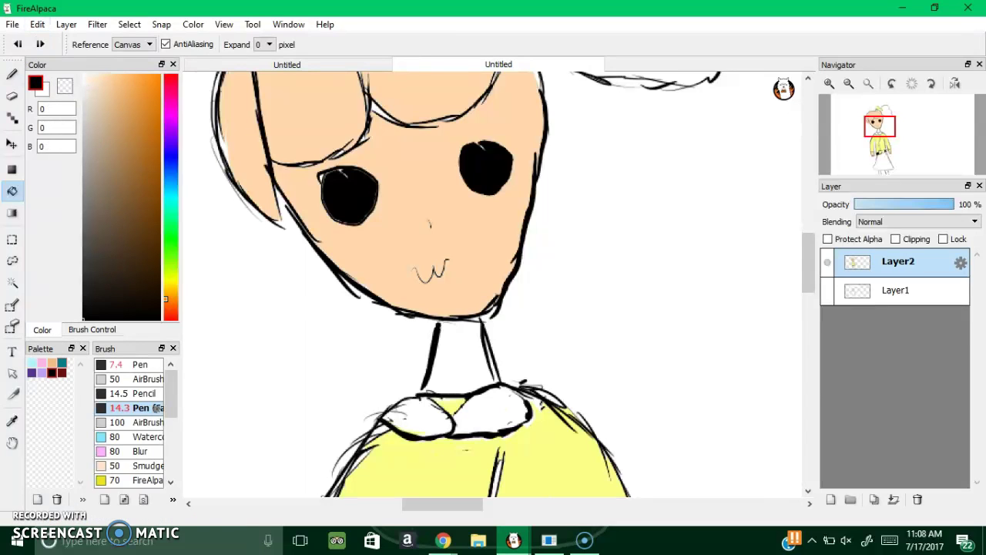
click(11, 74)
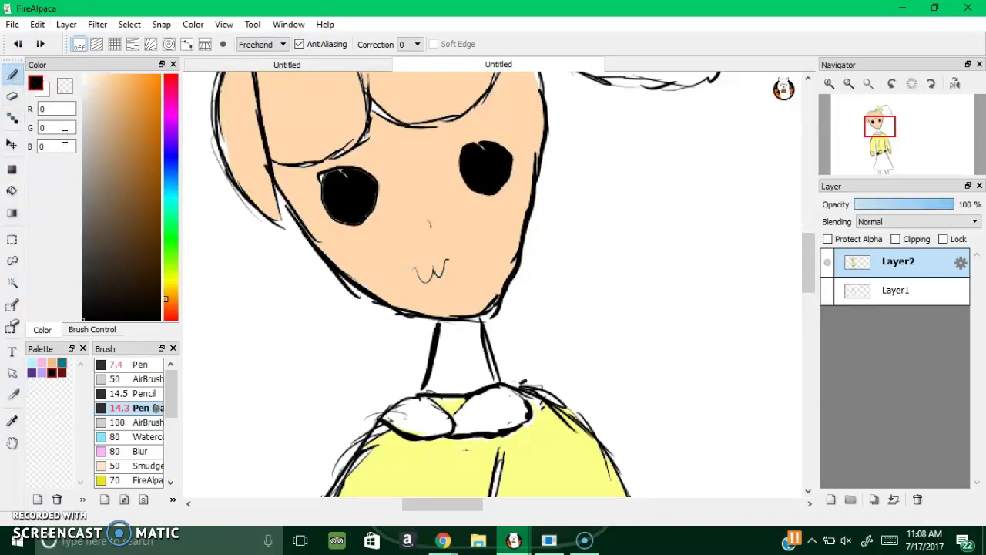
click(101, 329)
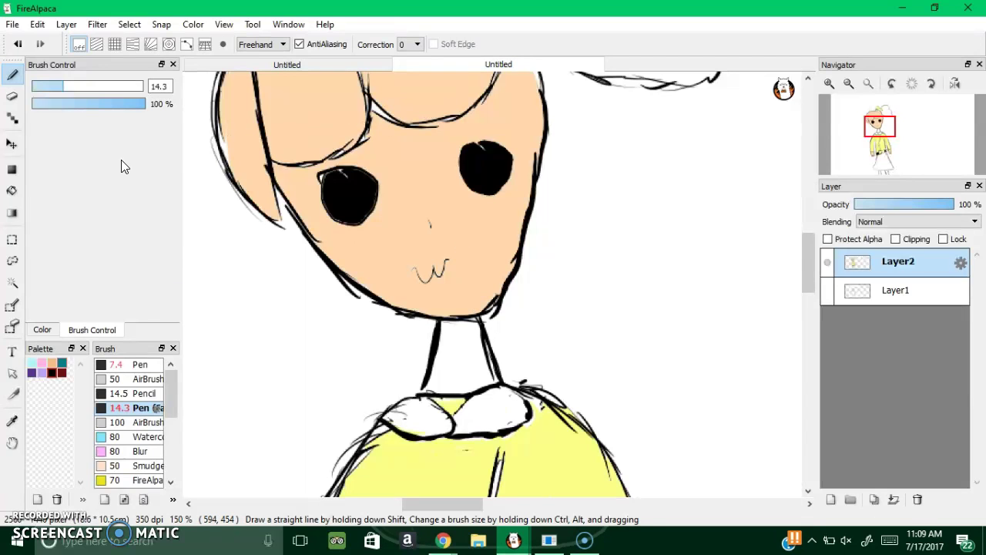
click(12, 190)
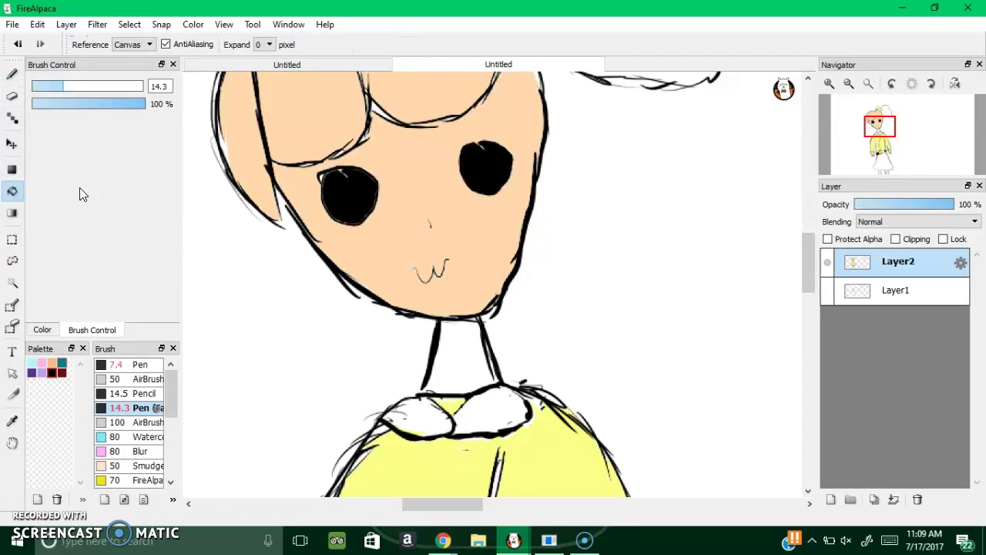
click(11, 420)
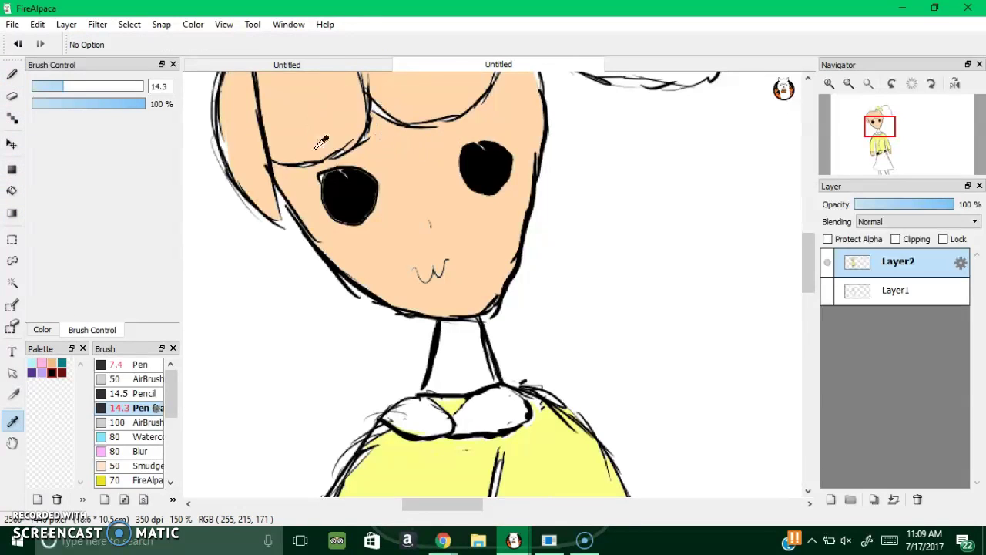
click(11, 190)
click(453, 333)
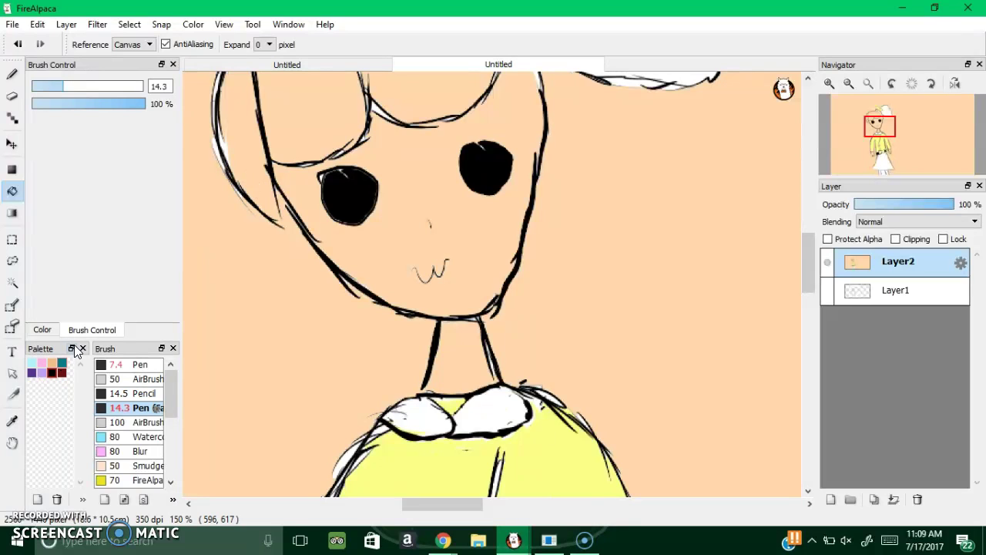
key(ctrl+z)
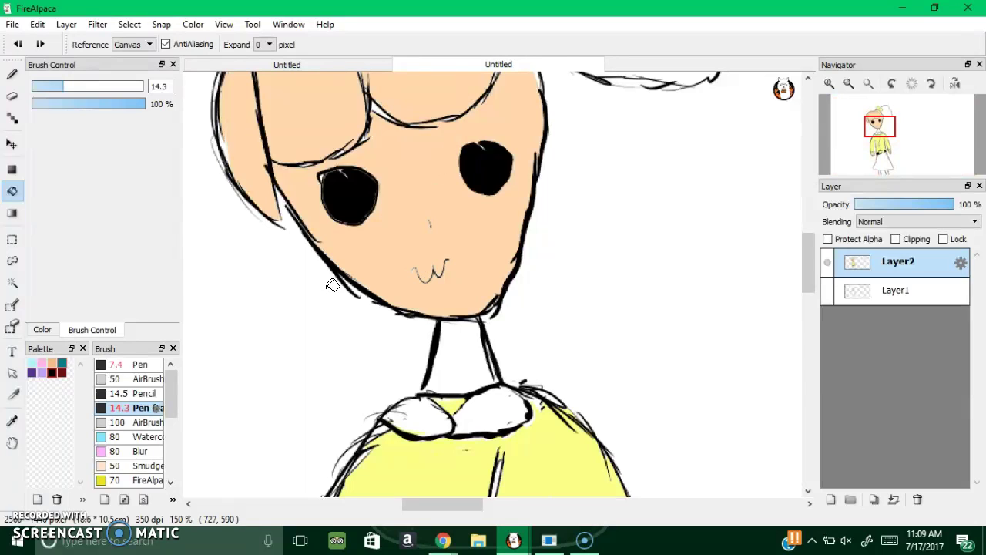
Extend the black neck outline down to the collar and fill the neck with the face's skin tone, RGB 255, 215, 171
click(13, 74)
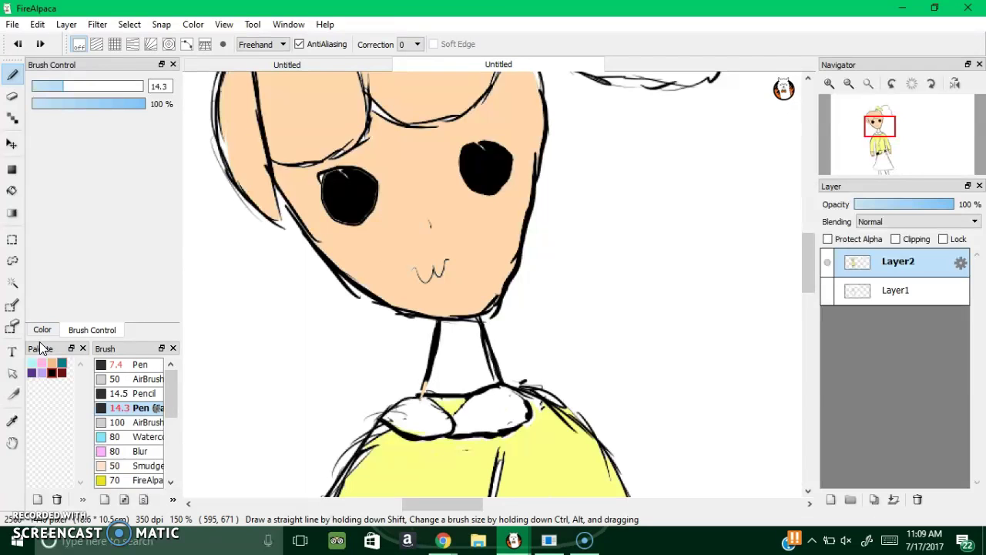
click(41, 330)
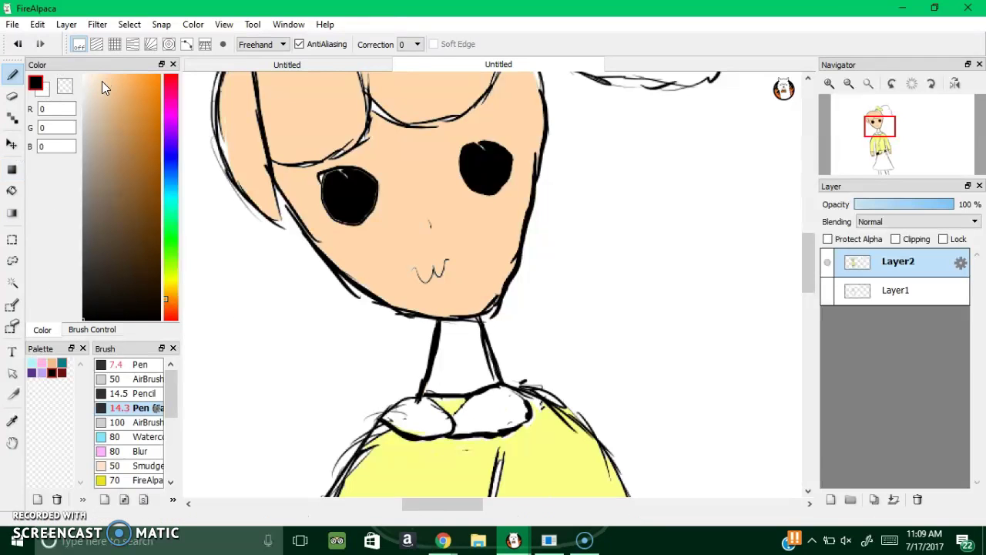
click(12, 420)
click(412, 164)
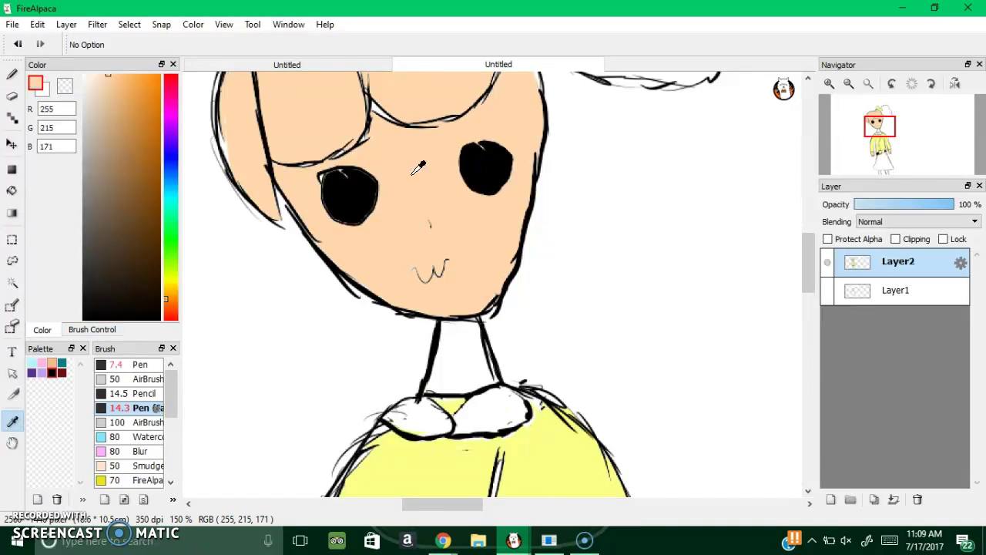
click(12, 190)
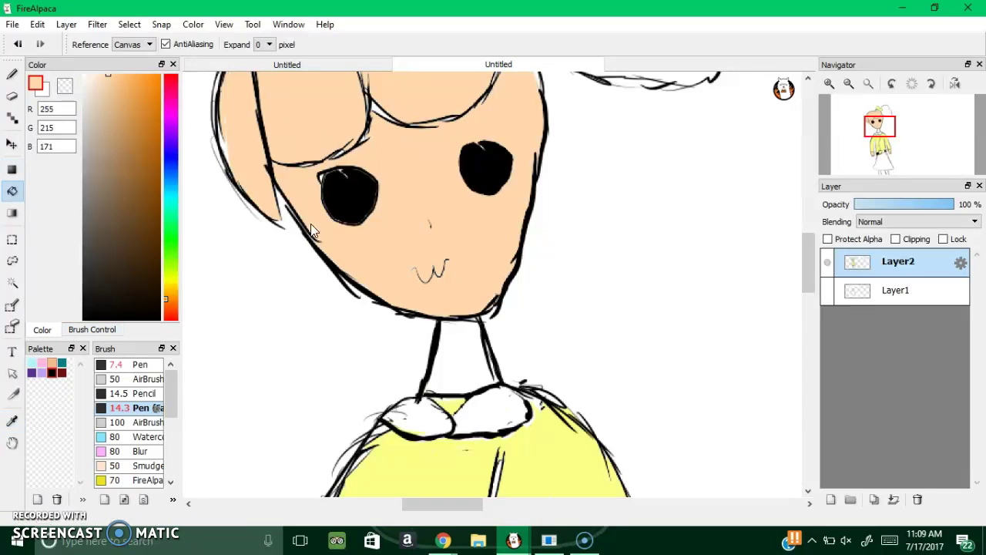
click(471, 349)
Draw a black pen line that connects the end of the fringe to the edge of the head
drag(807, 274, 807, 251)
click(90, 319)
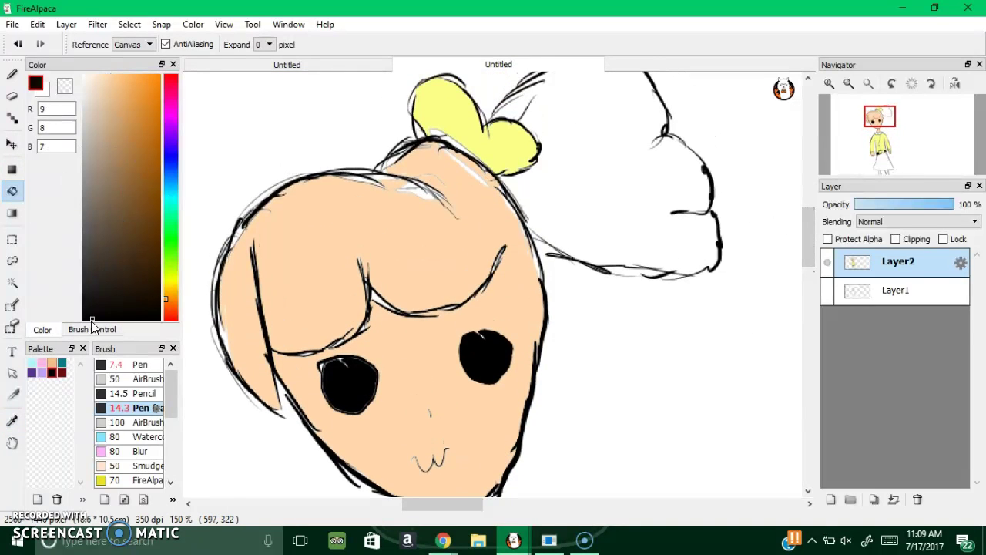
click(12, 74)
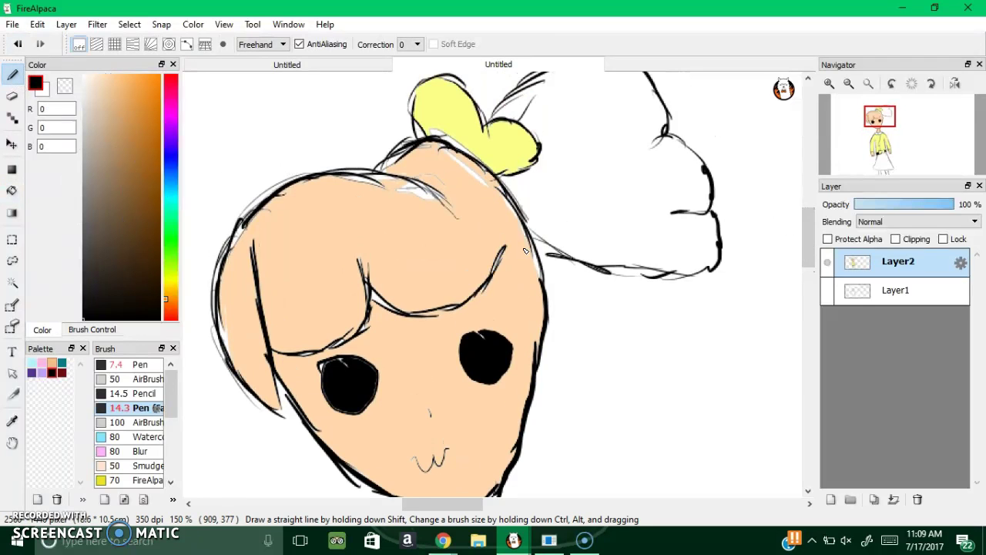
mouse_move(529, 241)
mouse_down()
mouse_move(501, 254)
mouse_move(500, 271)
mouse_up()
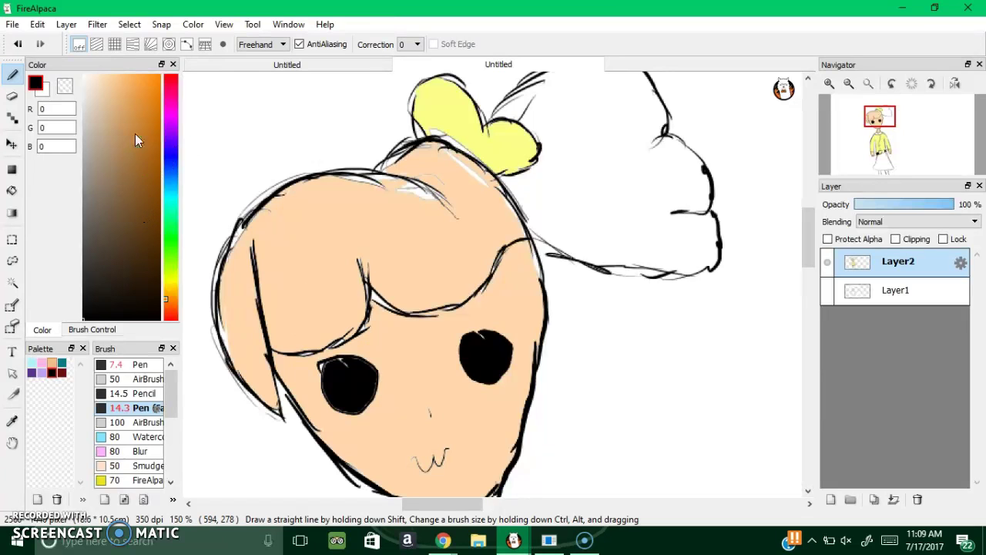
Fill the hair and the ponytail with pale yellow, RGB 247, 240, 161
click(171, 276)
click(98, 78)
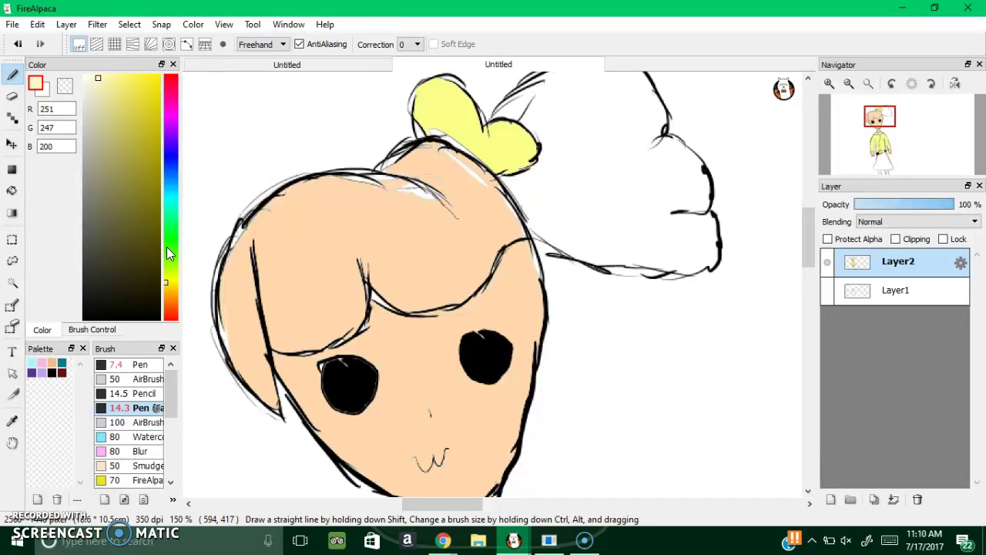
click(109, 81)
click(12, 193)
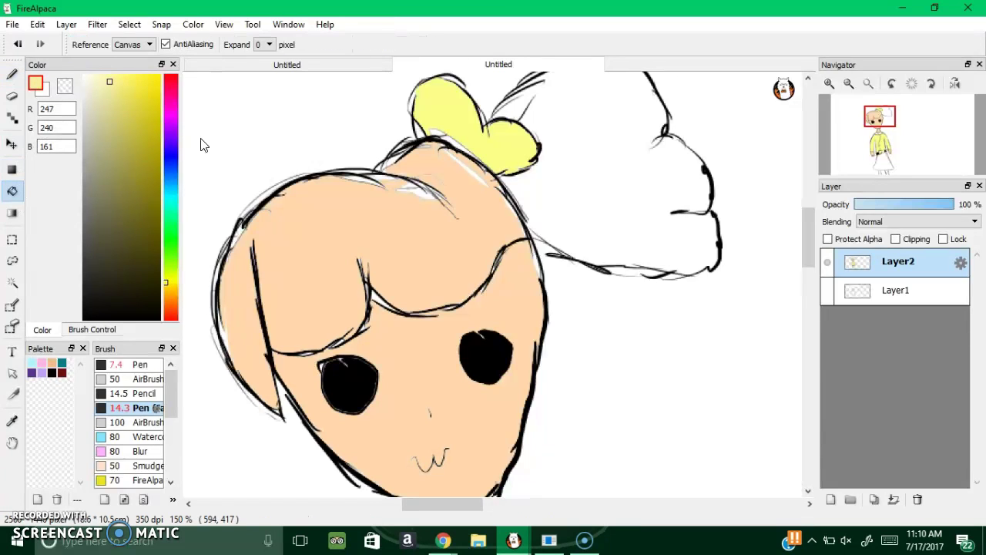
click(409, 196)
click(623, 135)
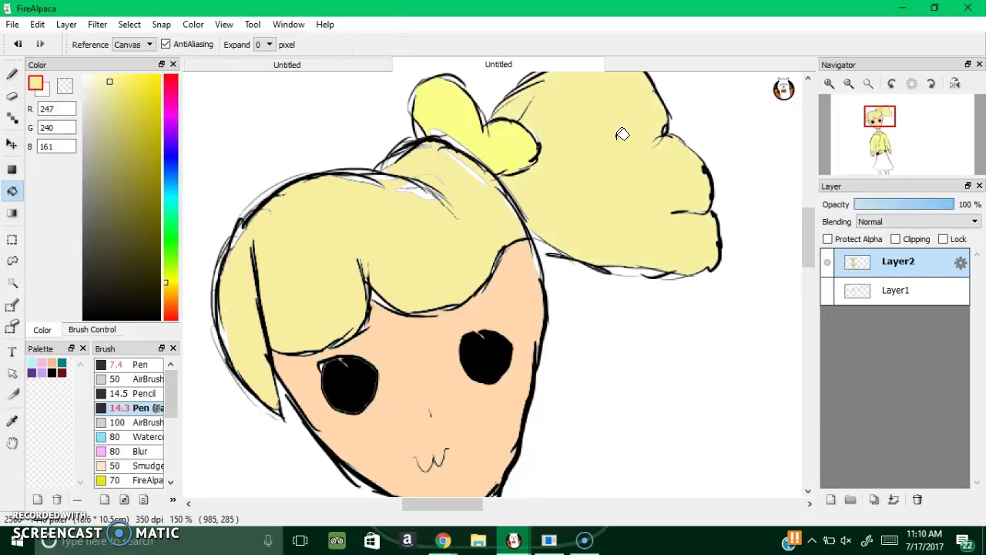
Recolour the hair bow with a stronger yellow, RGB 252, 242, 118, and undo the stray fill below it
drag(116, 85, 124, 77)
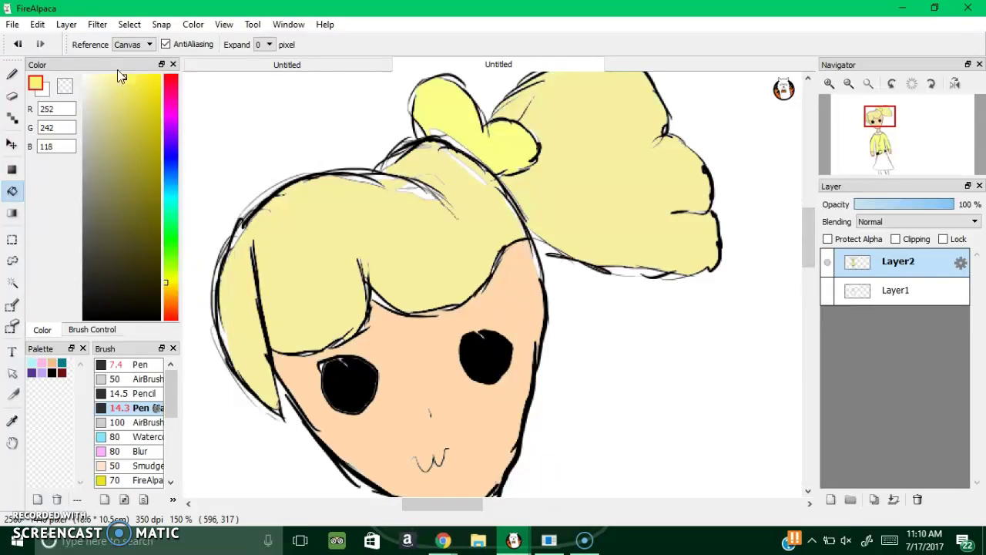
click(454, 136)
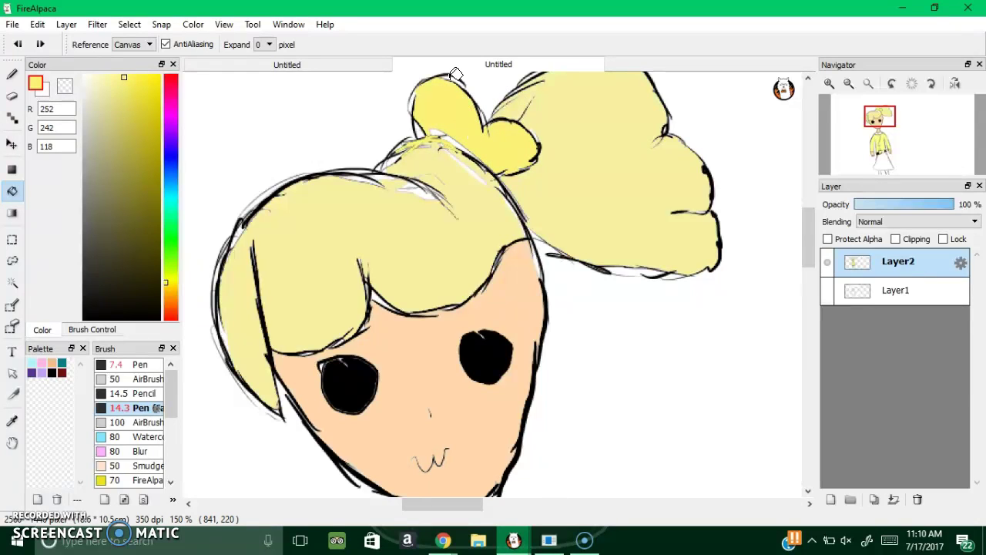
key(ctrl+z)
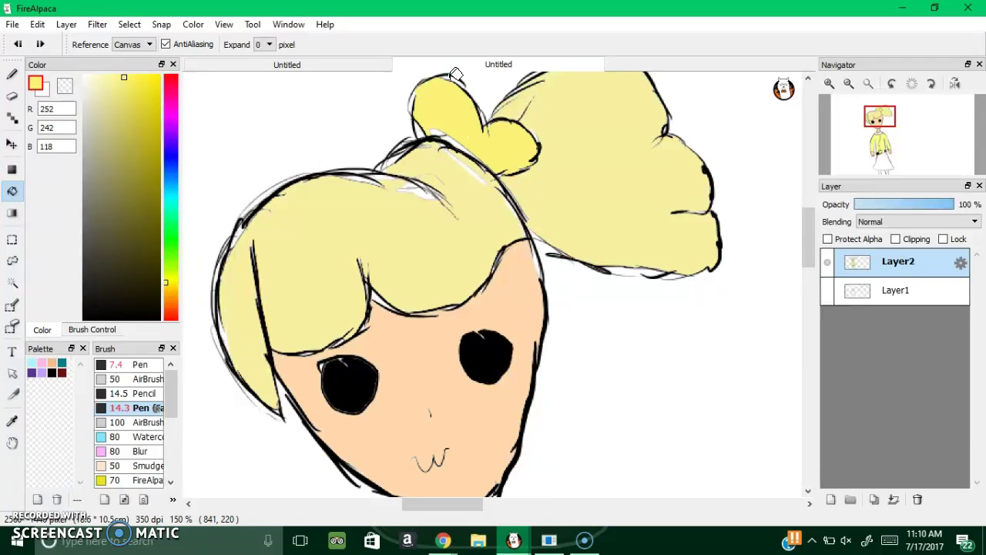
Fill the jacket and both halves of the waist bow with the yellow RGB 252, 242, 118
scroll(805, 251, down, 1)
drag(803, 243, 773, 332)
click(546, 162)
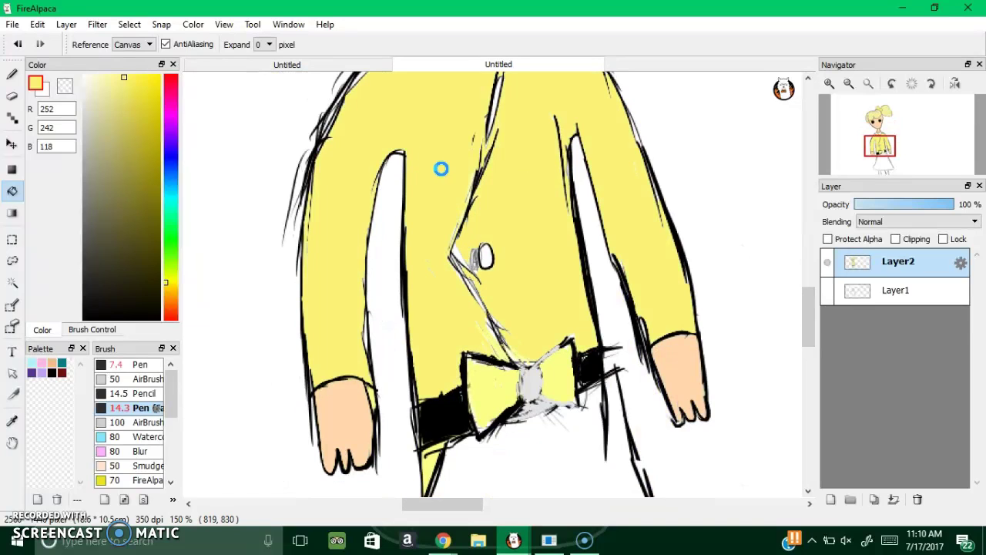
click(556, 370)
click(499, 376)
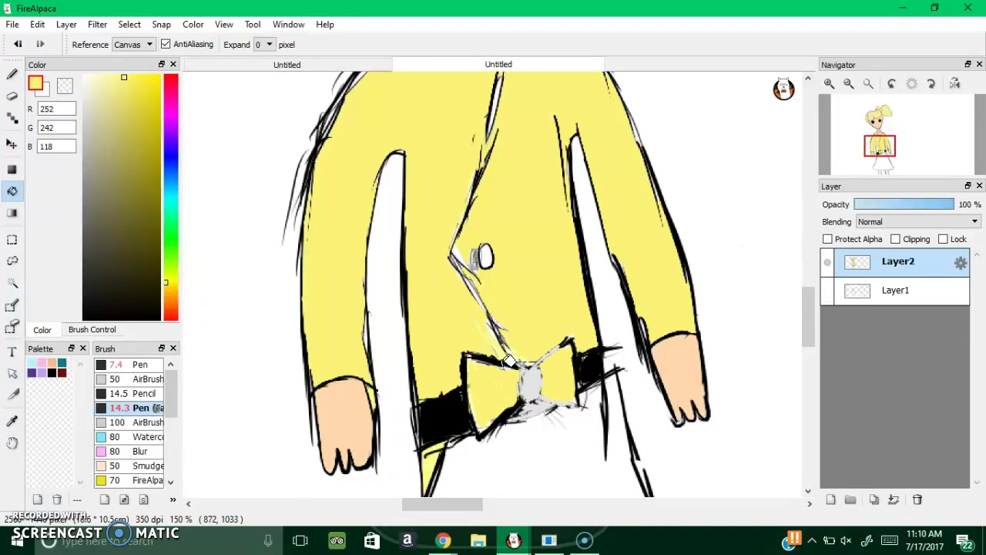
Outline the knot and loop edges of the waist bow with black pen strokes
click(52, 372)
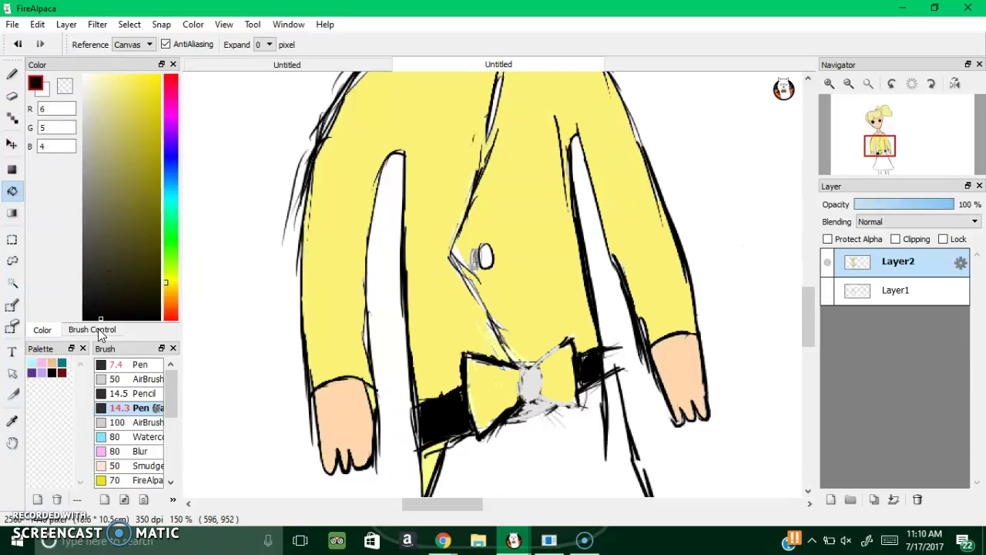
click(13, 74)
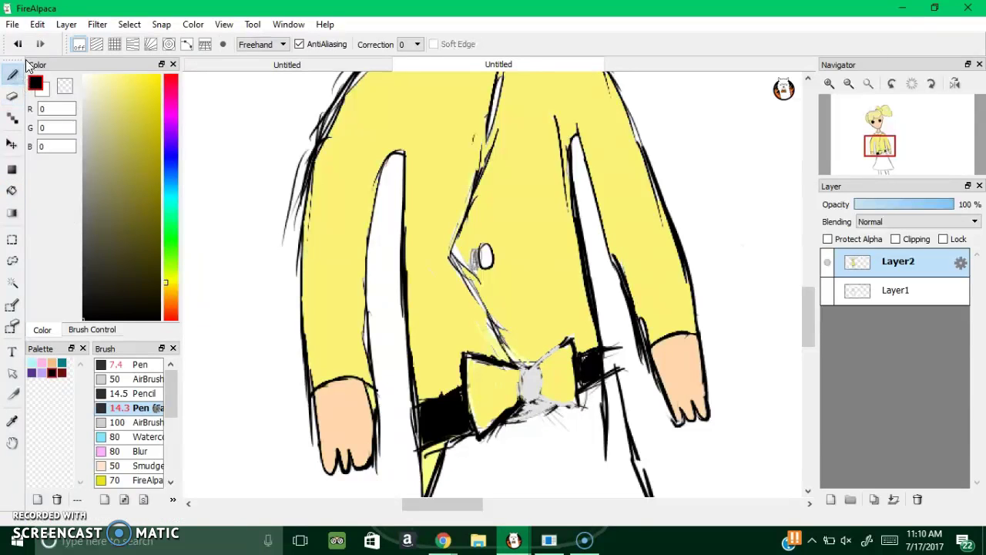
drag(559, 351, 539, 364)
drag(539, 398, 575, 413)
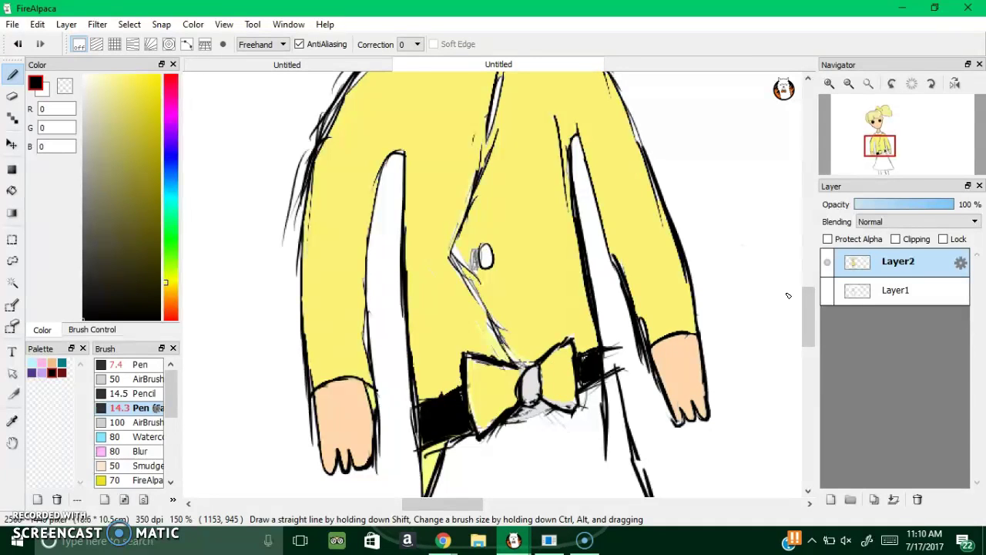
Fill the skirt with the yellow sampled from the waist bow, RGB 252, 242, 118
drag(804, 315, 803, 353)
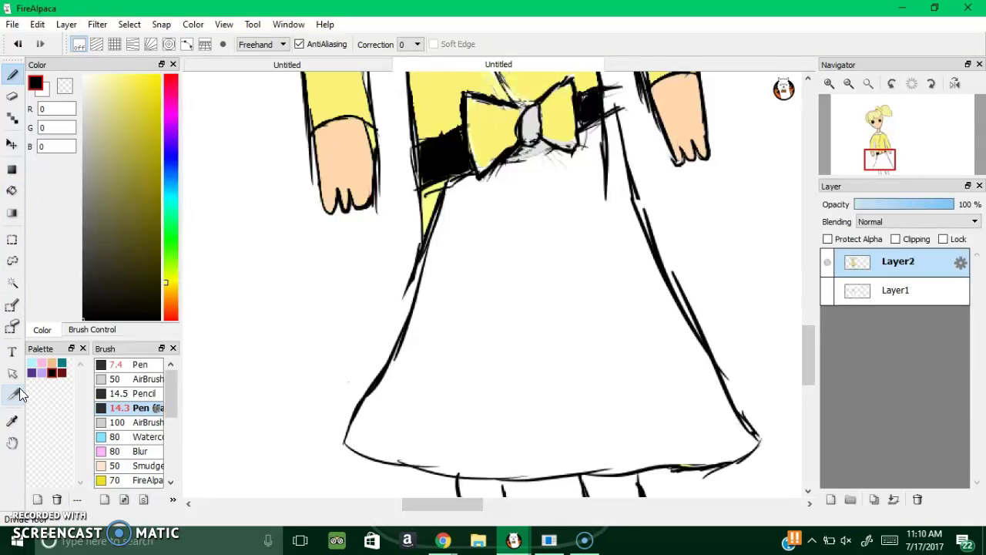
click(12, 420)
click(487, 112)
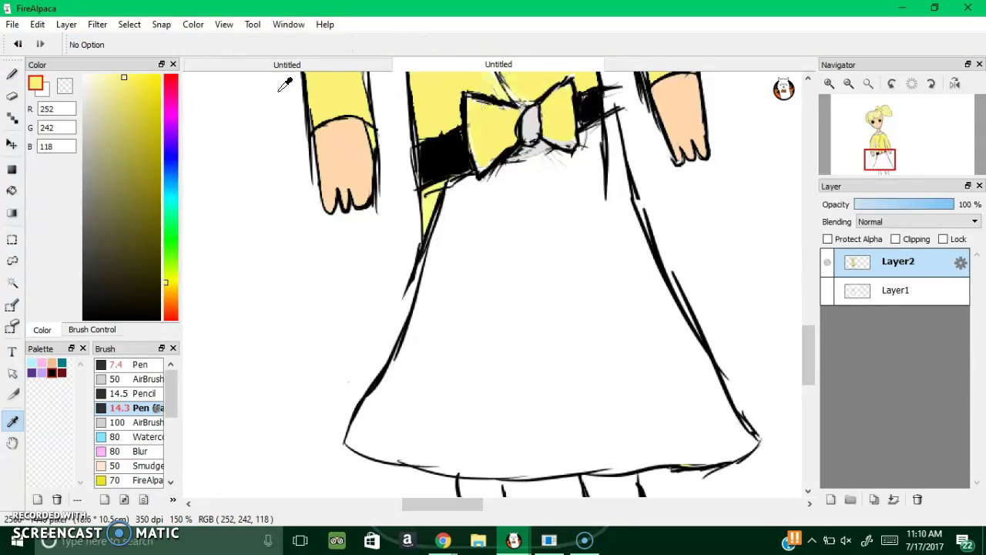
click(12, 191)
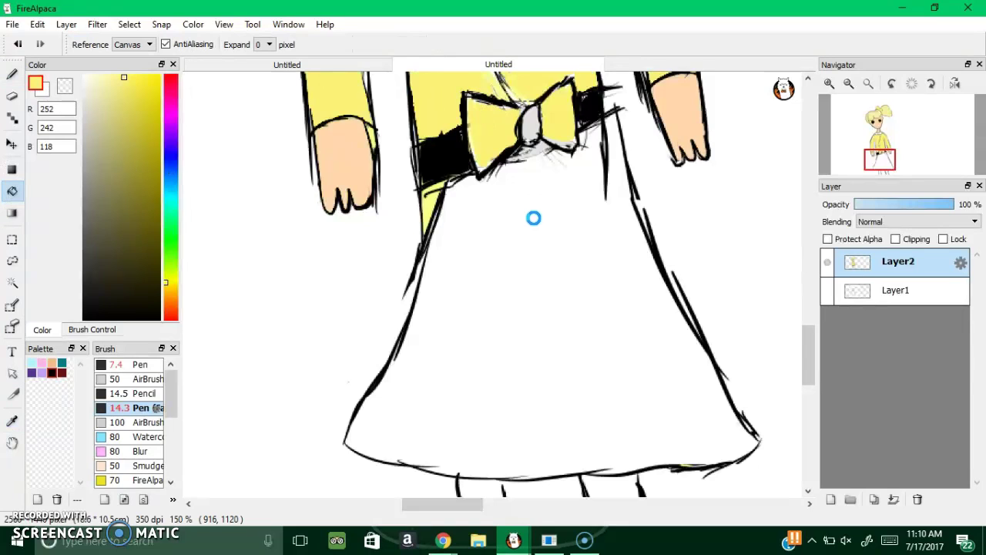
click(537, 190)
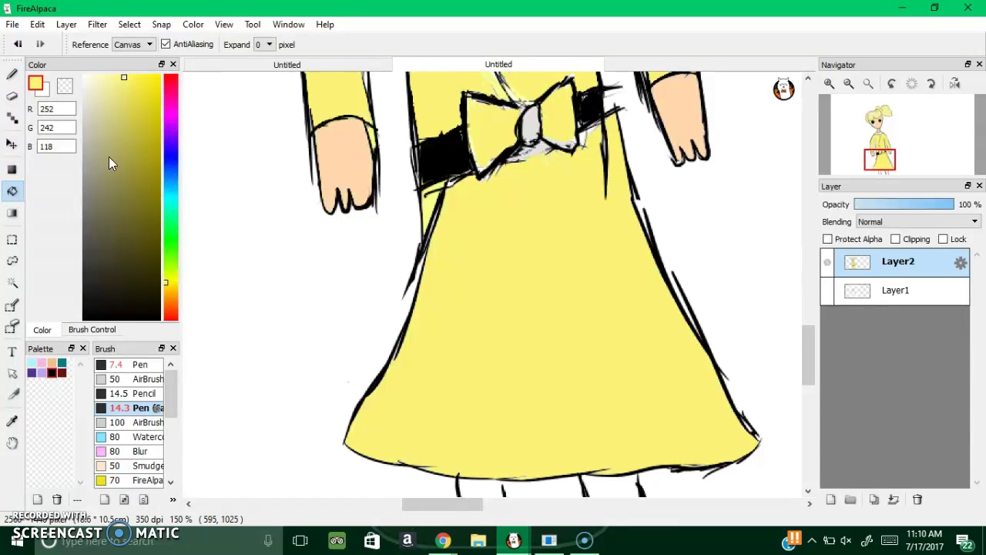
Draw two short vertical pen stripes near the skirt's left hem in darker yellow, RGB 227, 216, 83, using the grid snap
drag(126, 76, 132, 101)
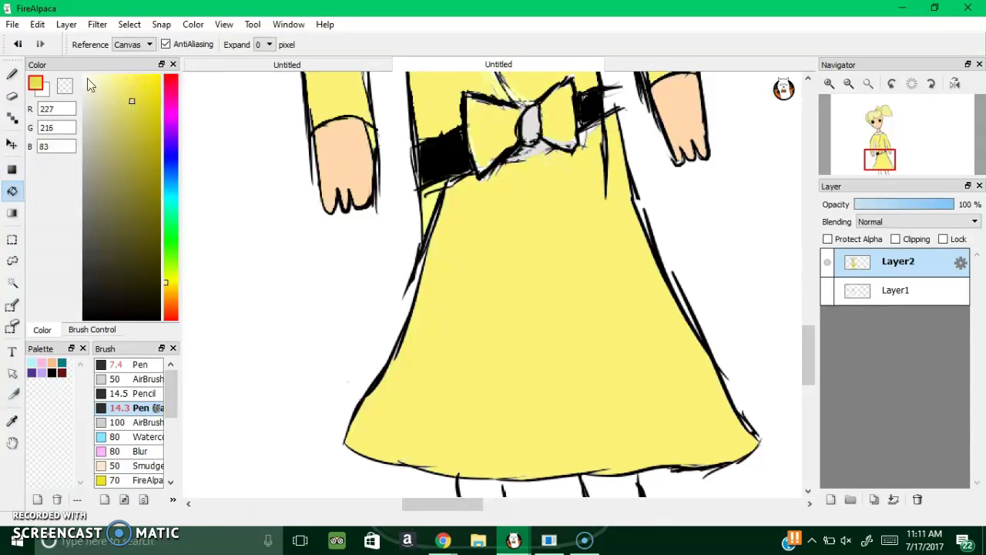
click(11, 74)
click(114, 43)
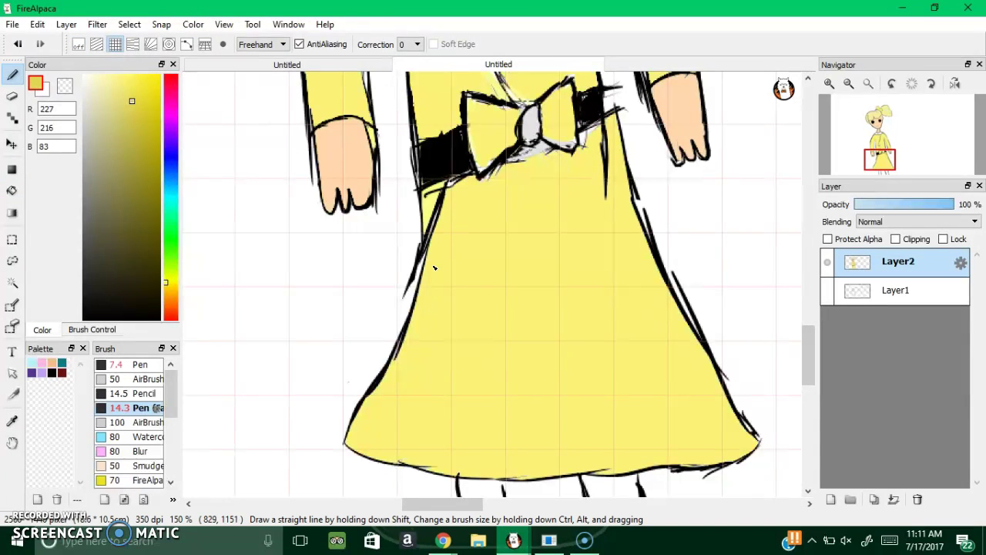
mouse_move(397, 378)
mouse_down()
mouse_move(396, 450)
mouse_move(393, 377)
mouse_move(388, 420)
mouse_up()
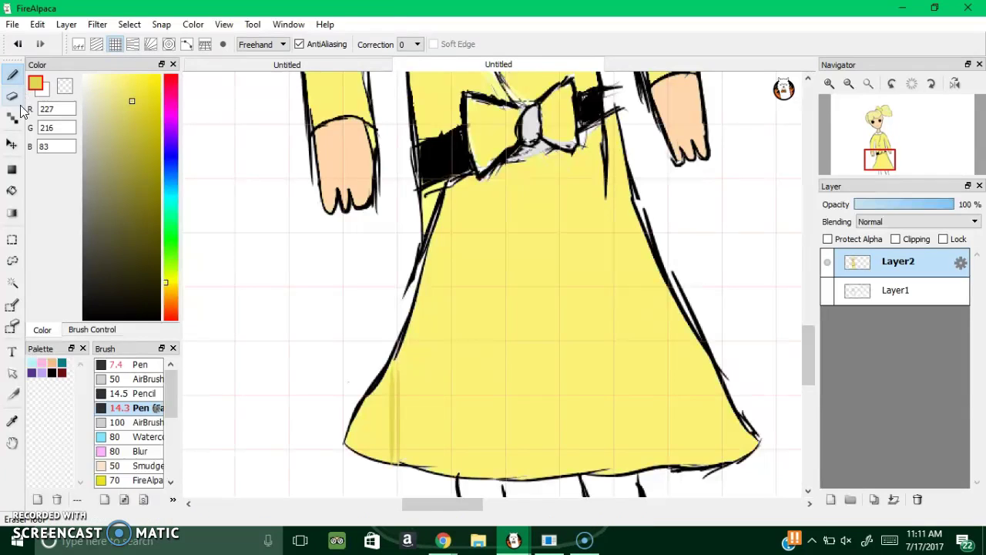
Set the pen size to 16.8 and draw seven long vertical stripes across the skirt's middle and right side
click(100, 329)
drag(103, 88, 69, 86)
mouse_move(500, 162)
mouse_down()
mouse_move(485, 451)
mouse_move(467, 467)
mouse_up()
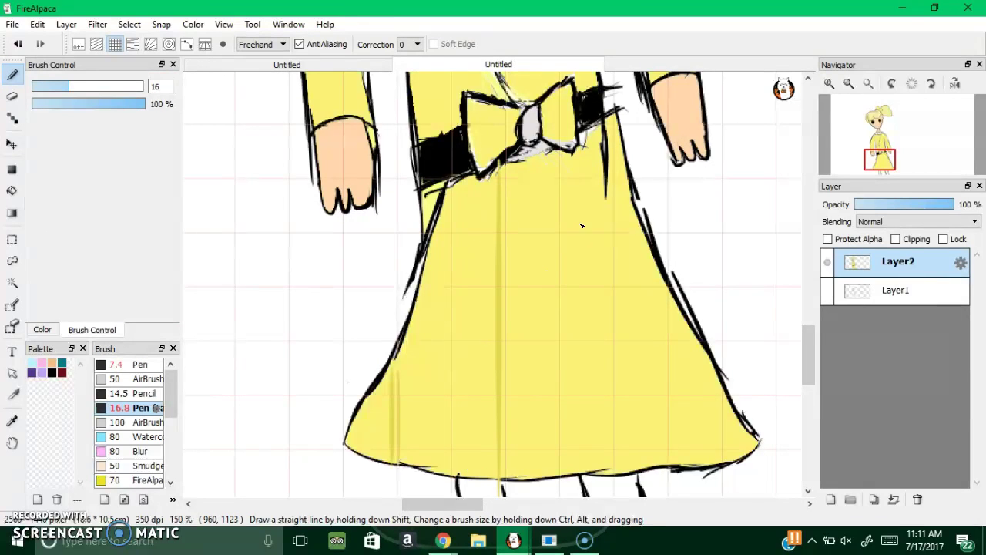
drag(559, 191, 554, 498)
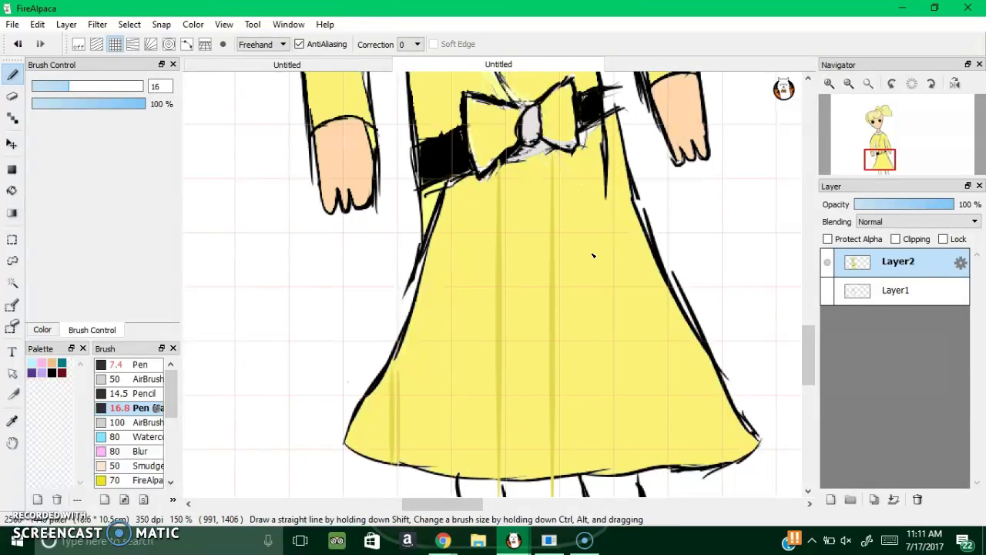
mouse_move(594, 152)
mouse_down()
mouse_move(627, 266)
mouse_move(660, 487)
mouse_up()
drag(665, 248, 667, 496)
drag(639, 227, 639, 505)
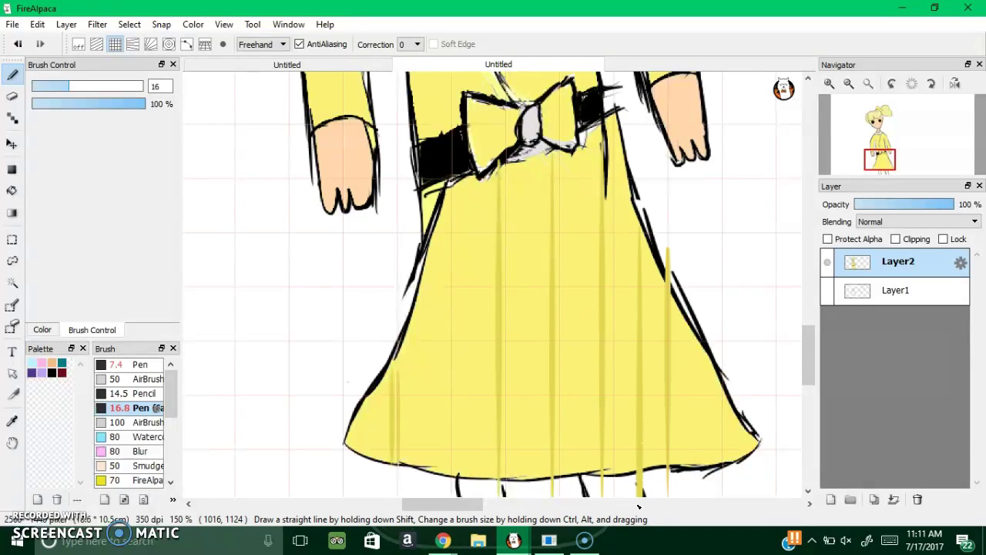
mouse_move(697, 329)
mouse_down()
mouse_move(708, 385)
mouse_move(742, 418)
mouse_move(732, 473)
mouse_up()
Draw seven horizontal stripes across the skirt from the waist down to its lower third to form a plaid
drag(439, 234, 547, 222)
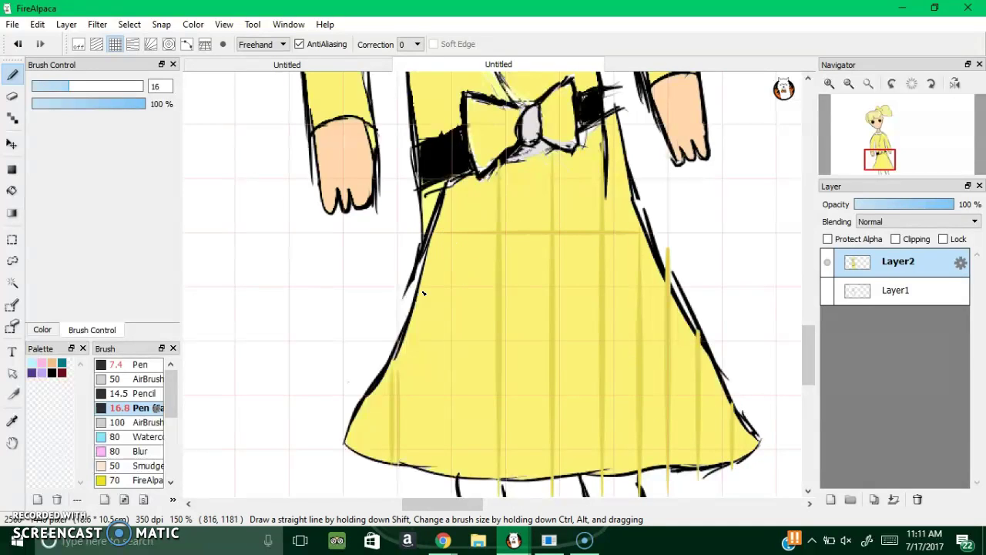
drag(478, 267, 576, 335)
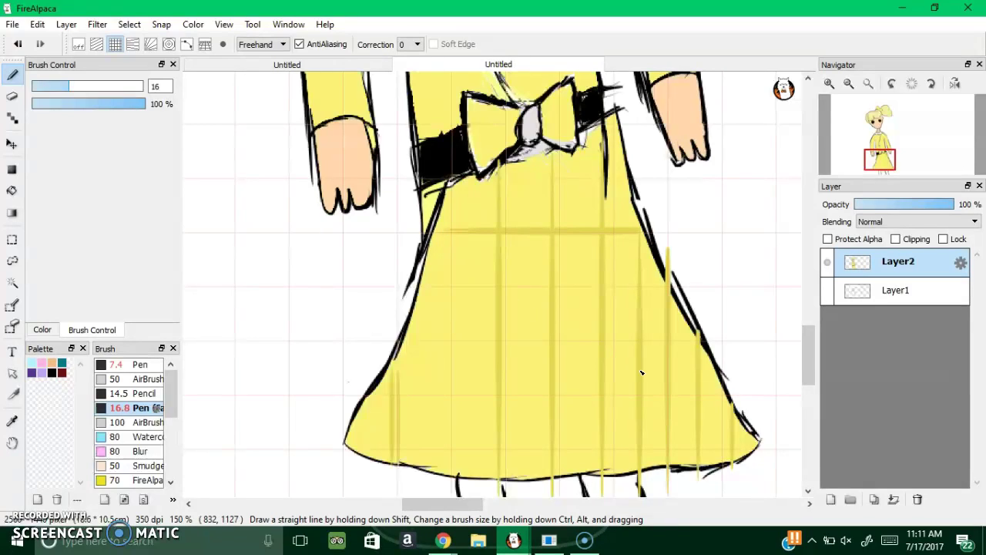
key(ctrl+z)
drag(425, 366, 679, 414)
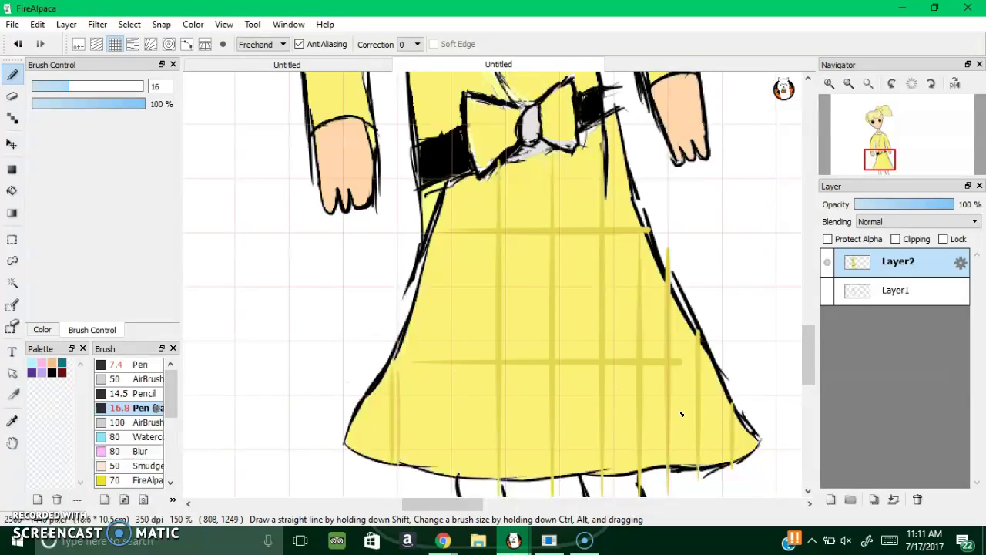
drag(493, 405, 361, 370)
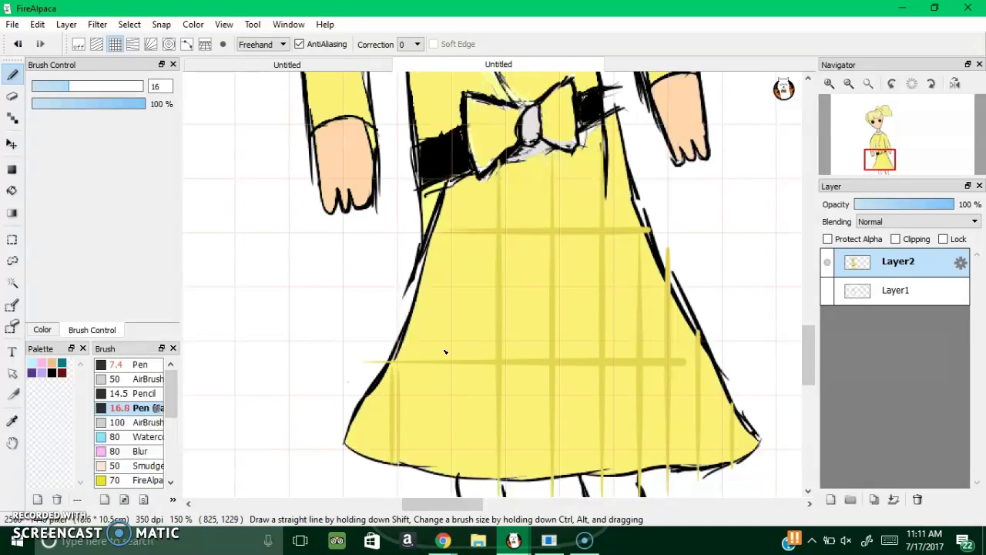
drag(437, 342, 675, 355)
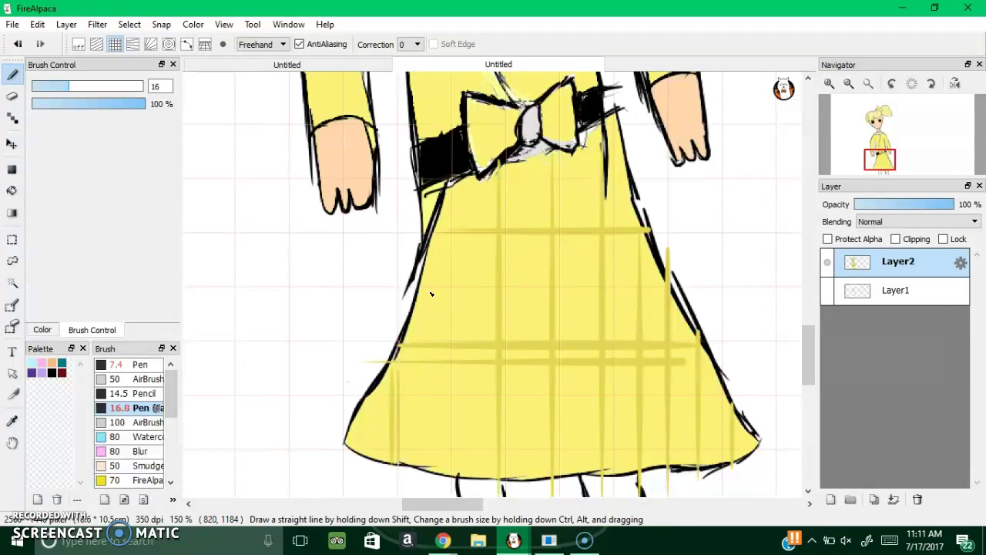
mouse_move(426, 295)
mouse_down()
mouse_move(547, 282)
mouse_move(647, 297)
mouse_up()
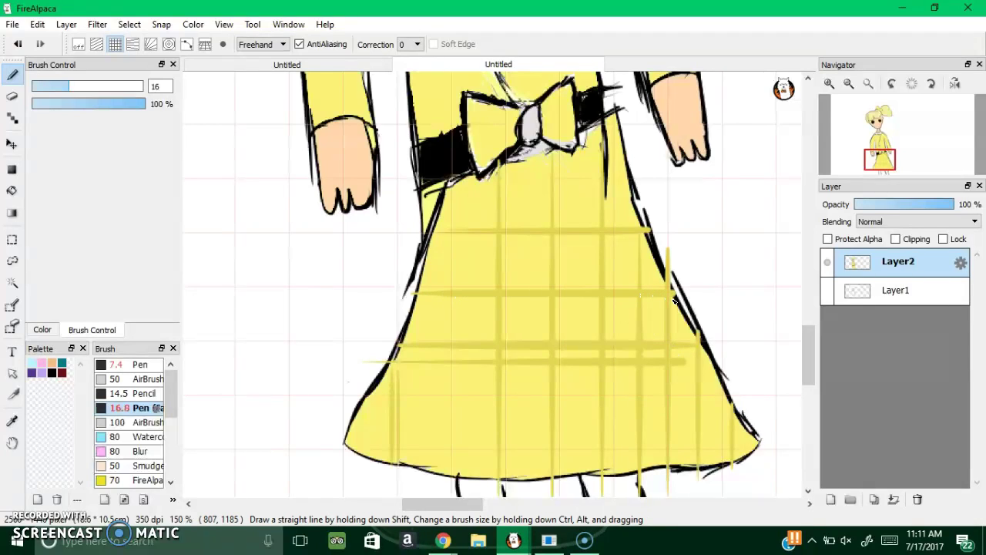
drag(428, 263, 653, 262)
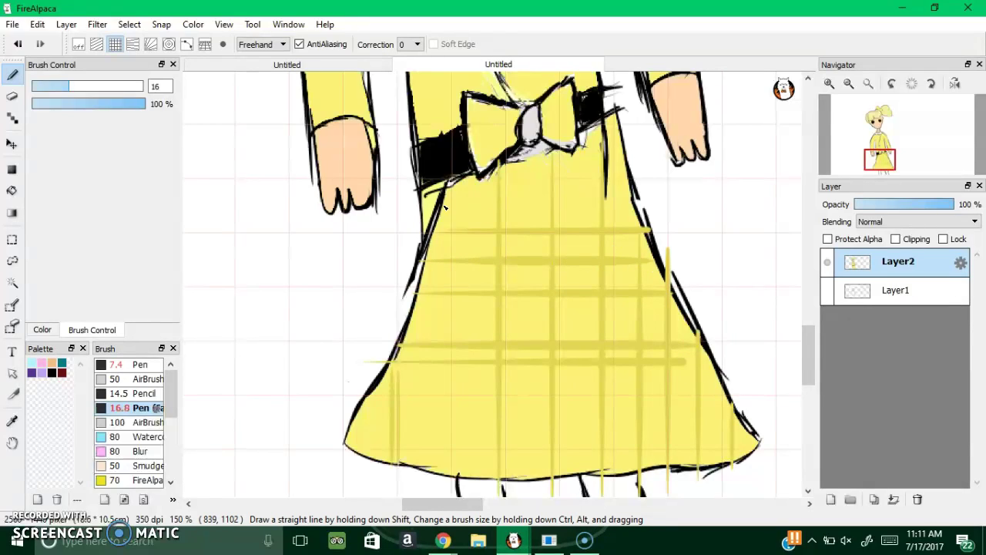
mouse_move(466, 212)
mouse_down()
mouse_move(571, 200)
mouse_move(637, 217)
mouse_up()
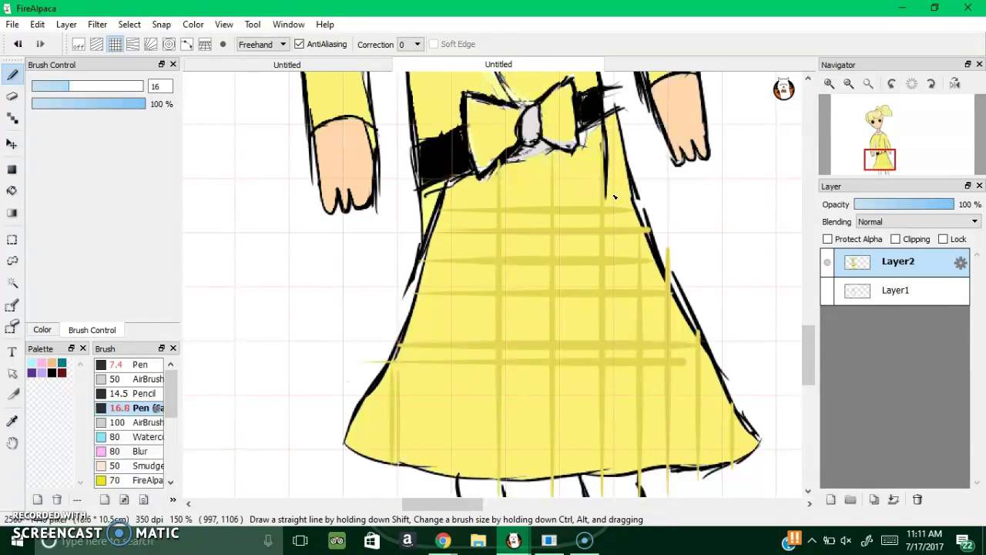
drag(590, 185, 455, 183)
Add more vertical plaid stripes to the skirt, two right of the centre and two on its left side
drag(592, 125, 592, 481)
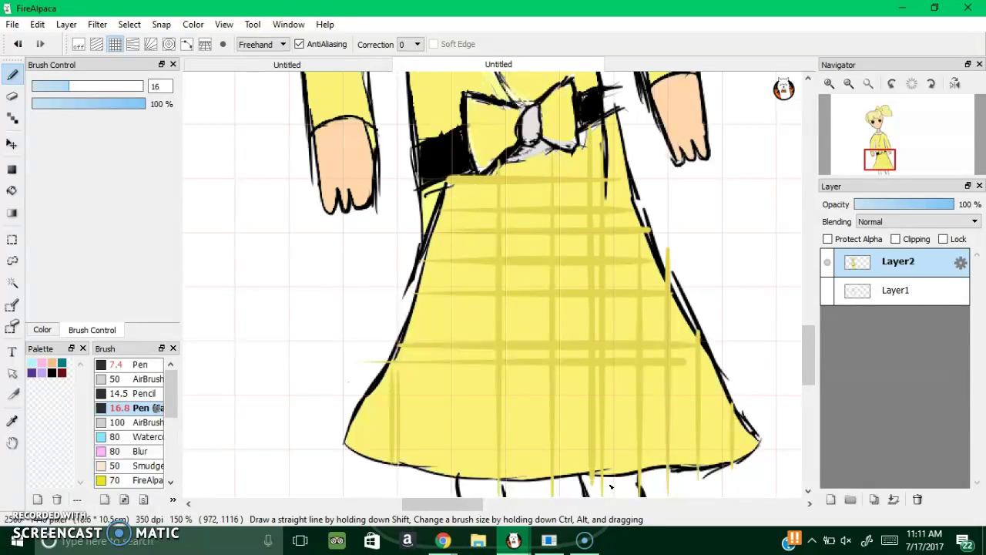
key(ctrl+z)
drag(624, 228, 625, 478)
key(ctrl+z)
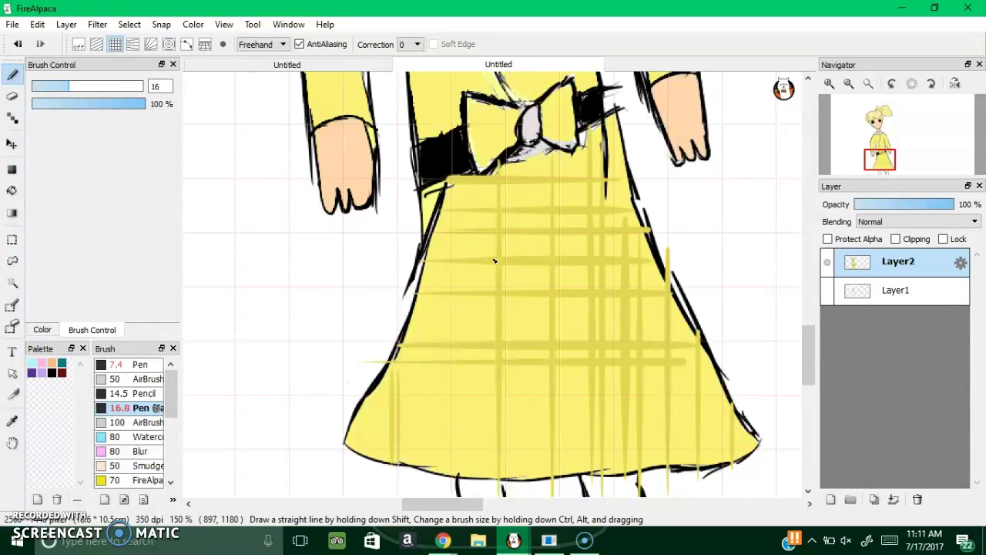
drag(471, 181, 467, 417)
drag(432, 251, 426, 469)
drag(470, 402, 468, 493)
Lasso the area just outside the skirt's left edge and erase the stray strokes there with a size 131 eraser
drag(809, 333, 806, 377)
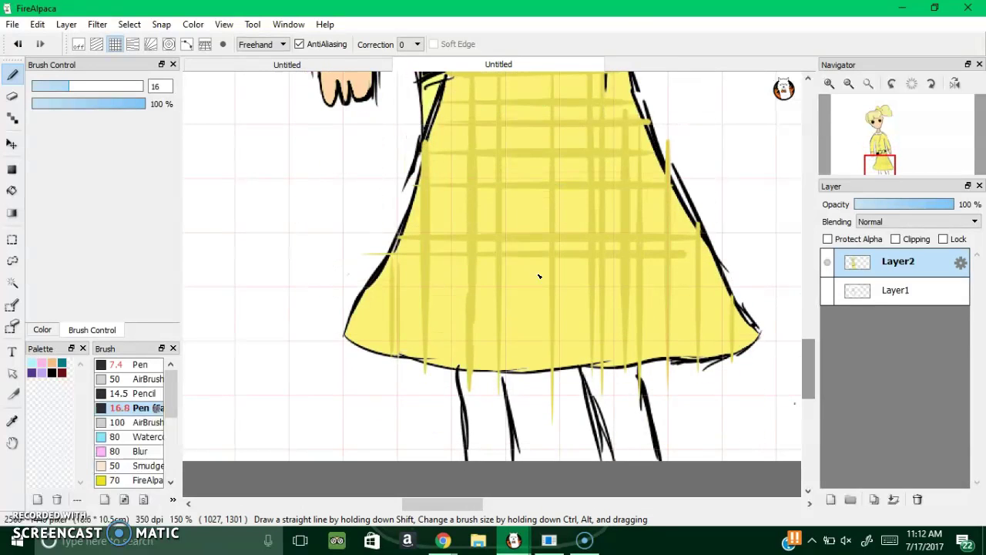
click(13, 260)
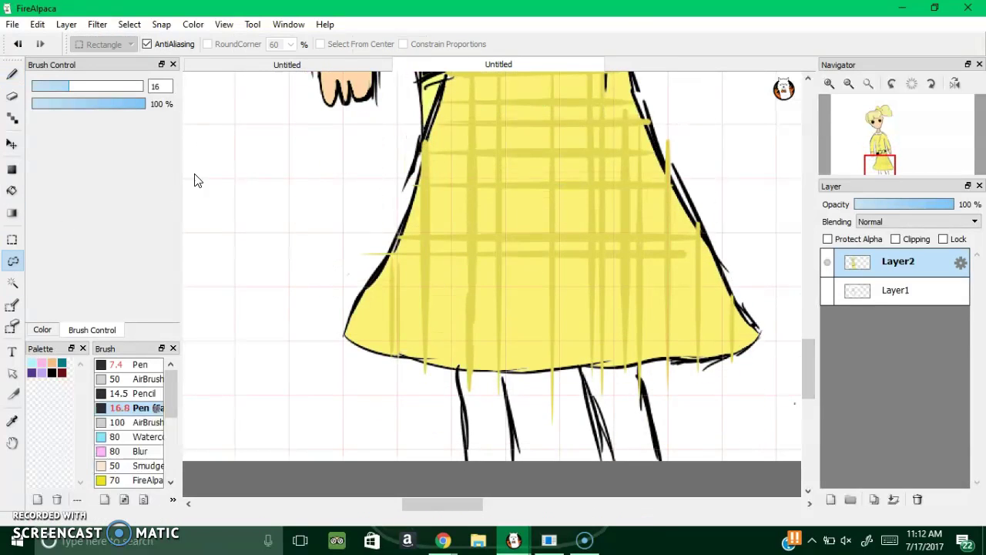
mouse_move(406, 129)
mouse_down()
mouse_move(358, 273)
mouse_move(388, 254)
mouse_move(428, 170)
mouse_move(415, 117)
mouse_up()
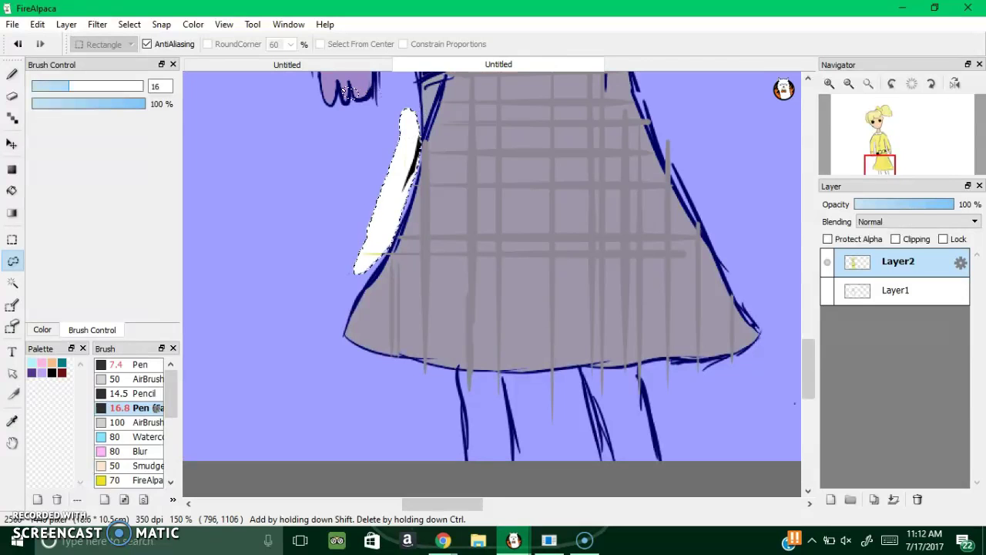
click(12, 95)
drag(63, 86, 142, 87)
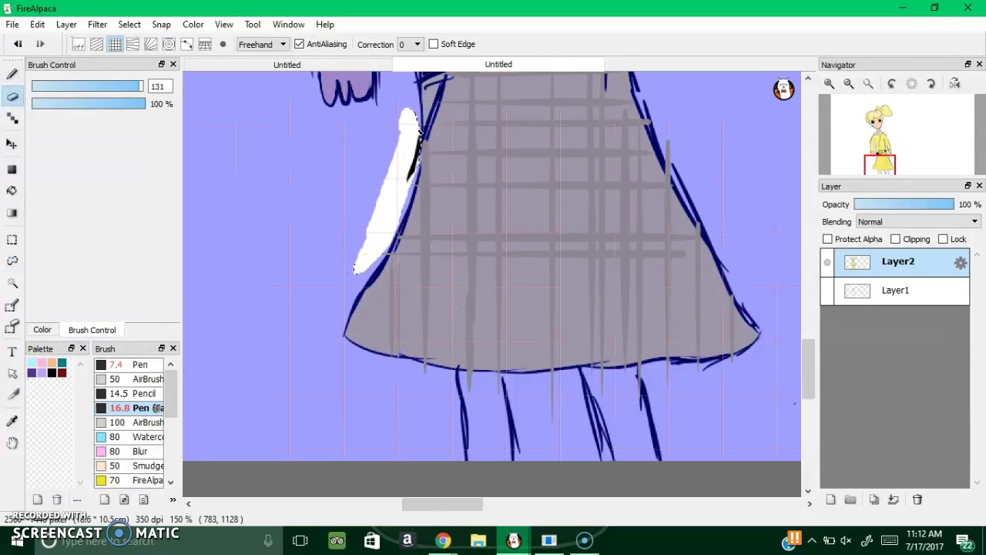
Erase the stray lines inside the selection on Layer1 and Layer2, showing Layer1 only for this cleanup
click(827, 290)
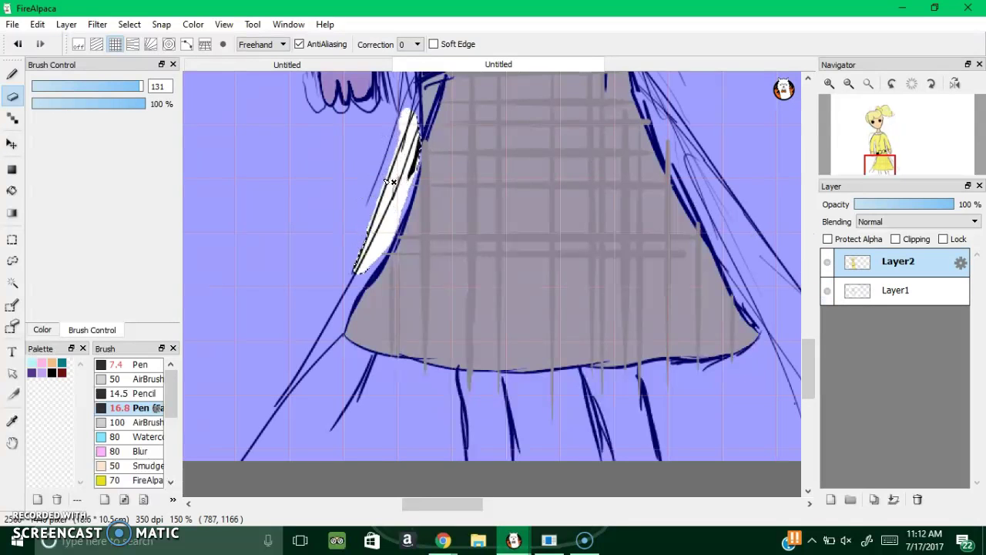
click(894, 290)
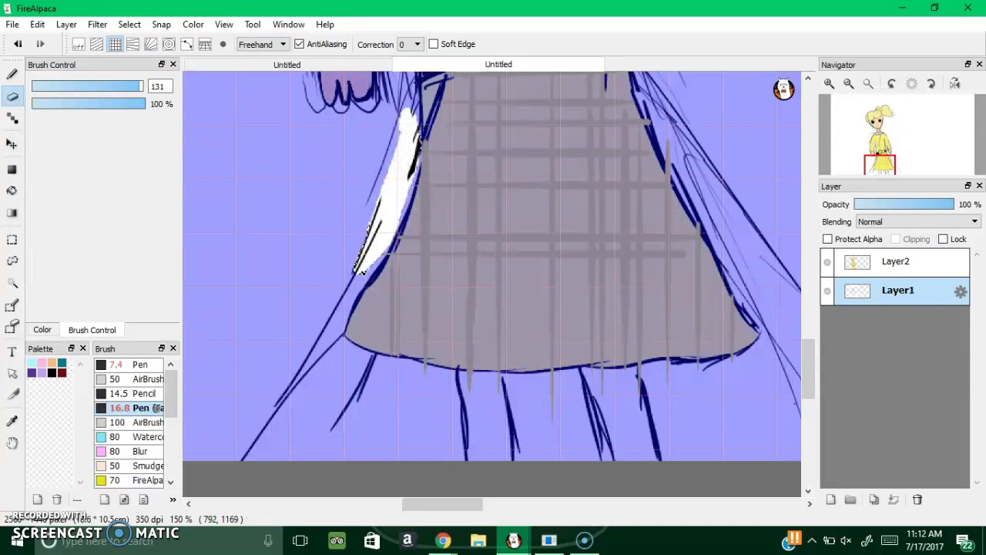
click(879, 261)
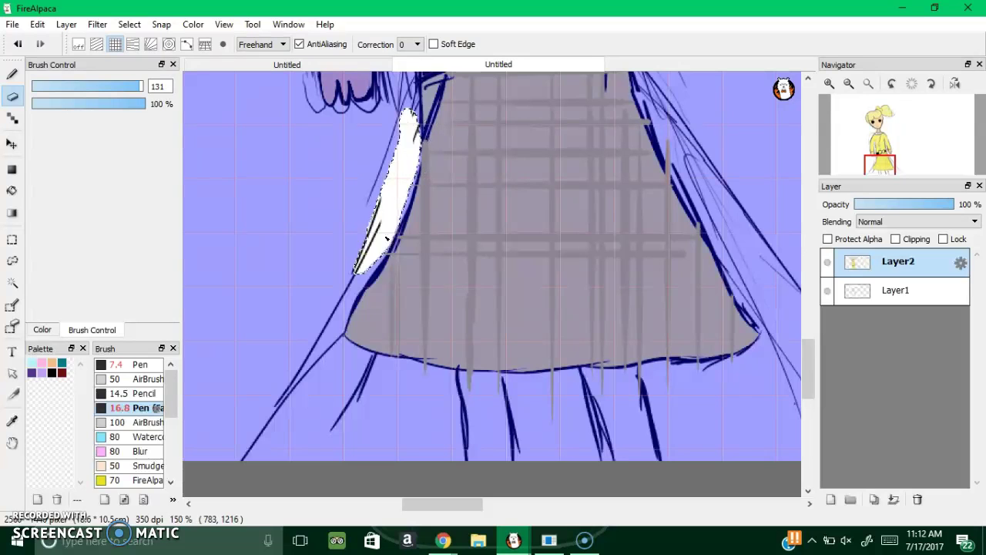
click(828, 290)
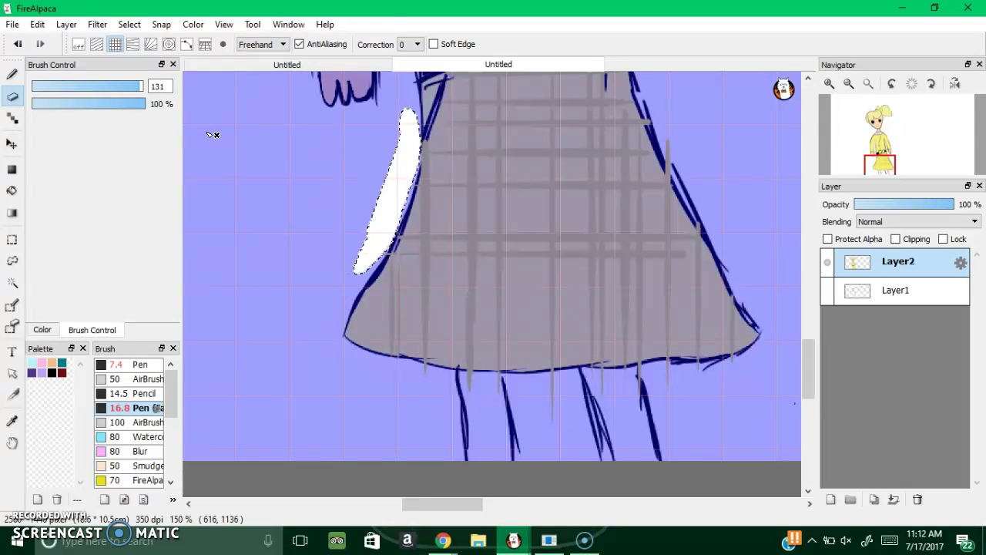
Clear the selection and erase the stripe ends sticking out past the skirt's right edge and hem
click(129, 24)
click(152, 61)
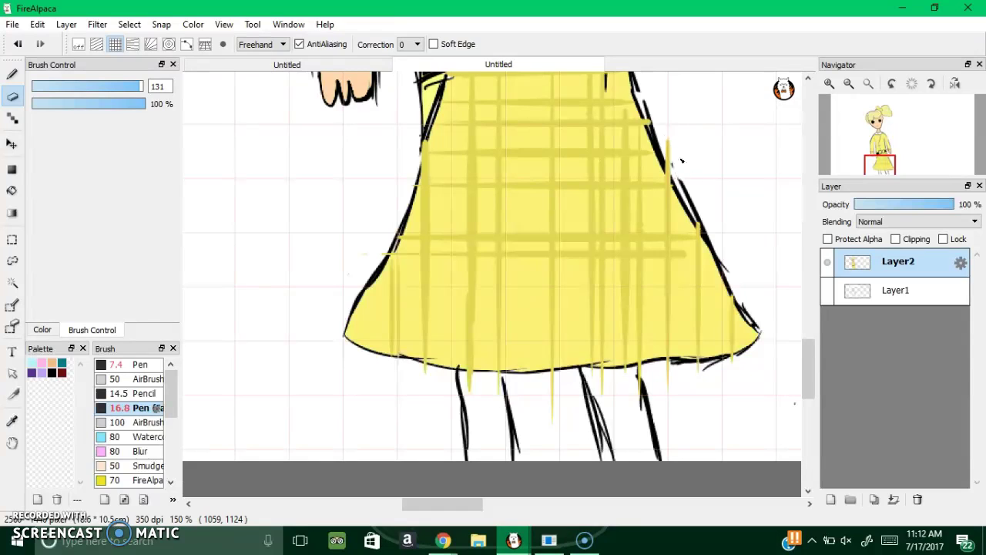
drag(678, 367, 738, 372)
drag(805, 347, 796, 202)
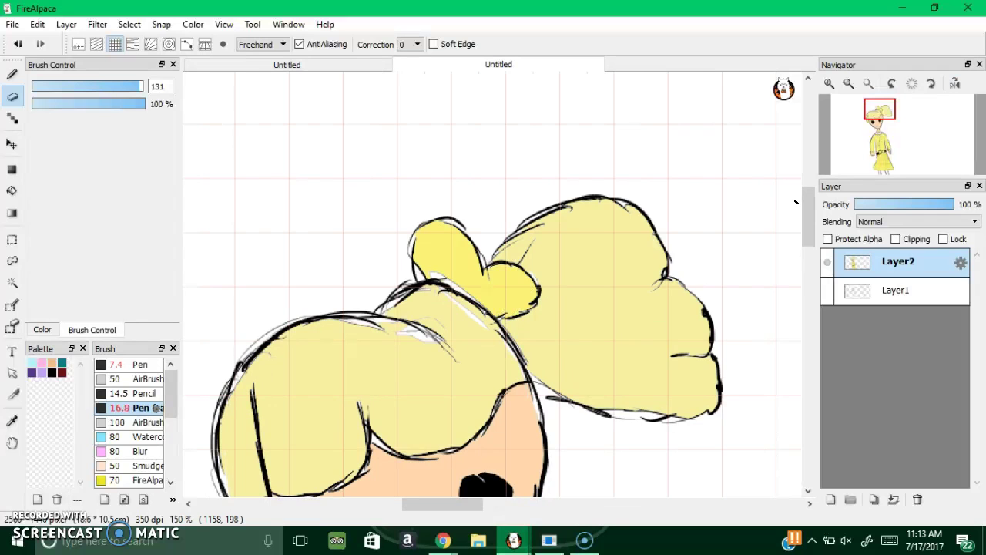
key(ctrl+alt+Left)
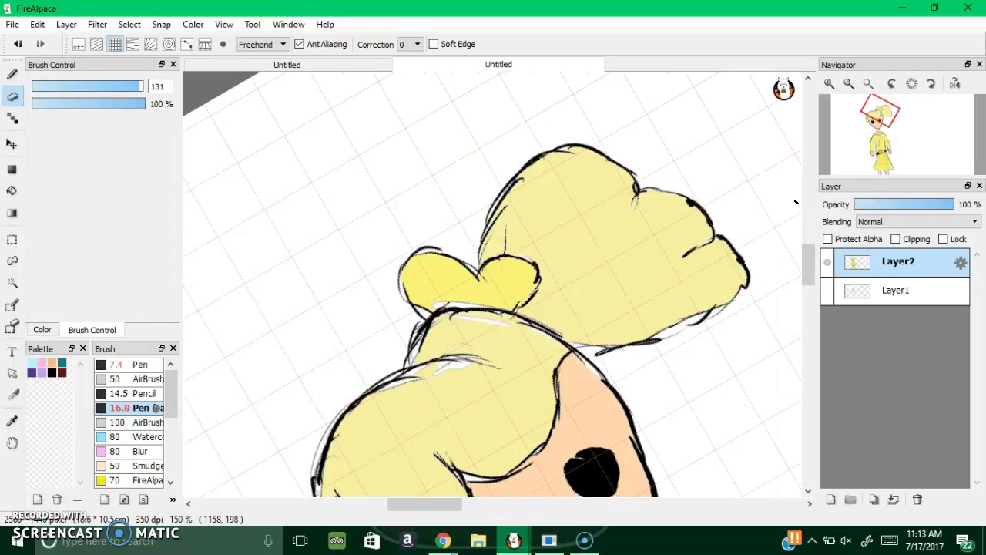
key(ctrl+alt+Right)
key(ctrl+alt+Right)
key(ctrl+alt+Right)
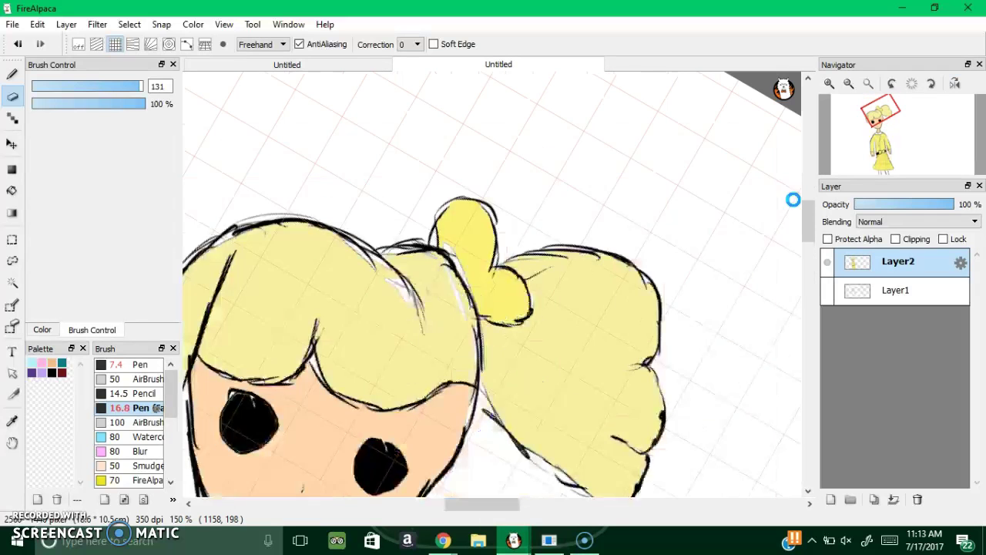
key(ctrl+alt+Left)
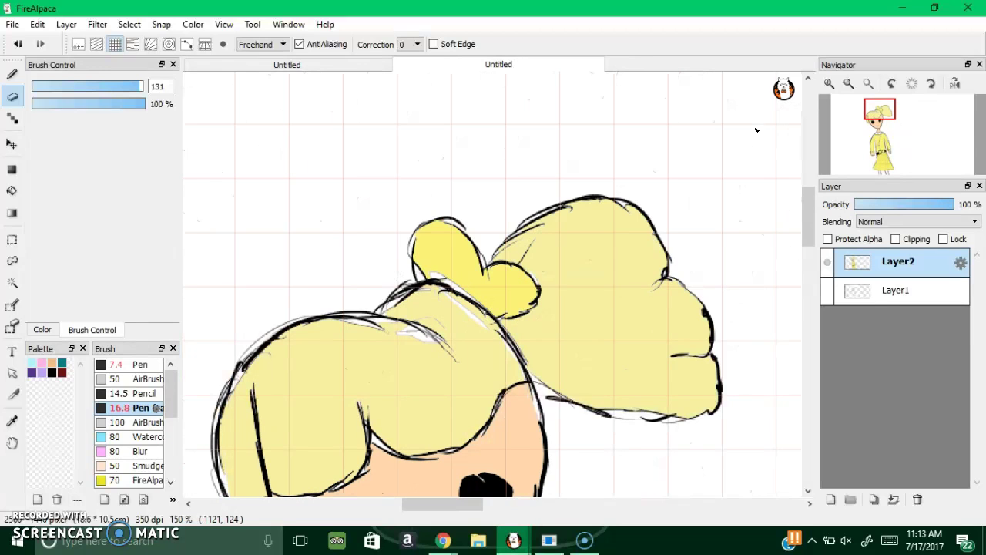
Fill both legs with the sampled skin tone and undo the stray fill on the skirt's stripes
mouse_move(831, 90)
click(866, 85)
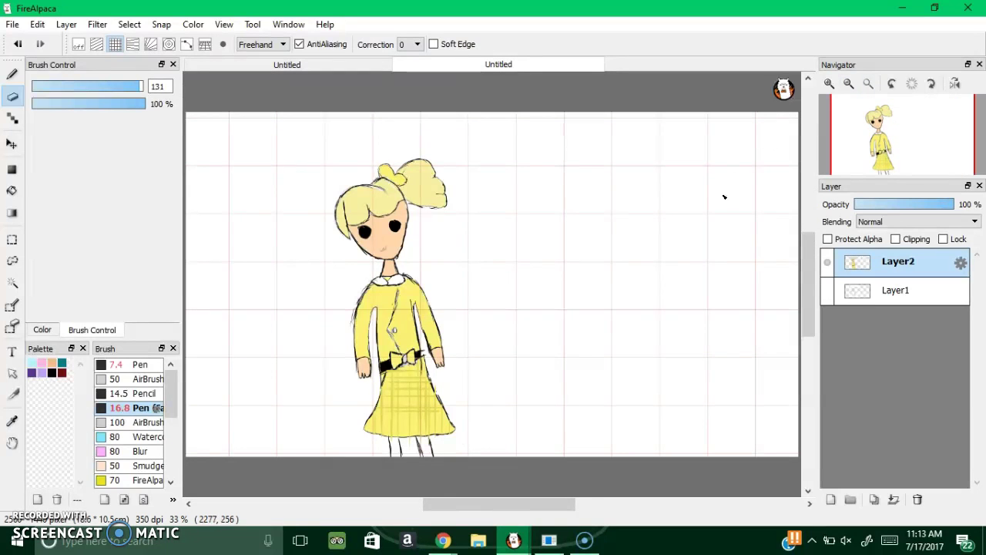
drag(807, 275, 799, 297)
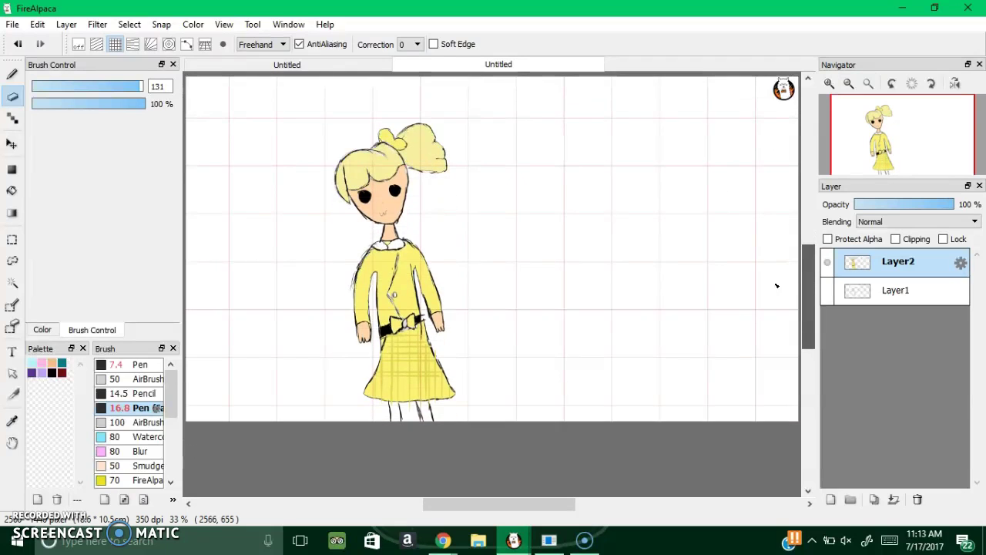
click(11, 417)
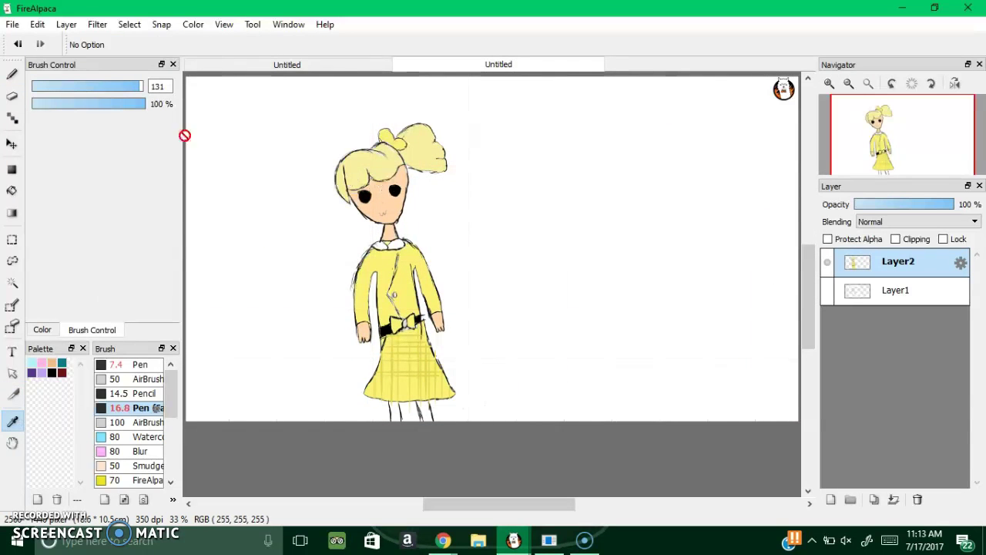
click(13, 189)
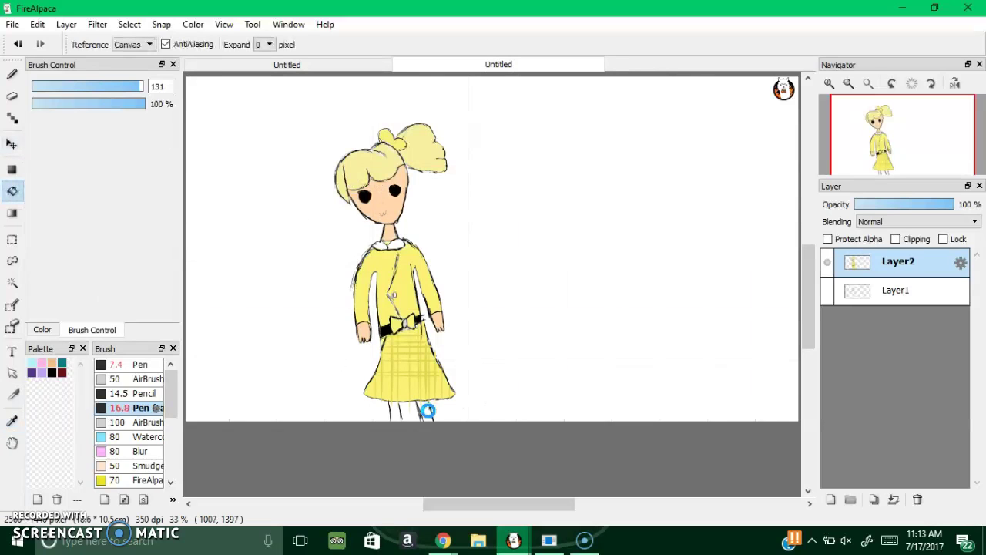
click(406, 403)
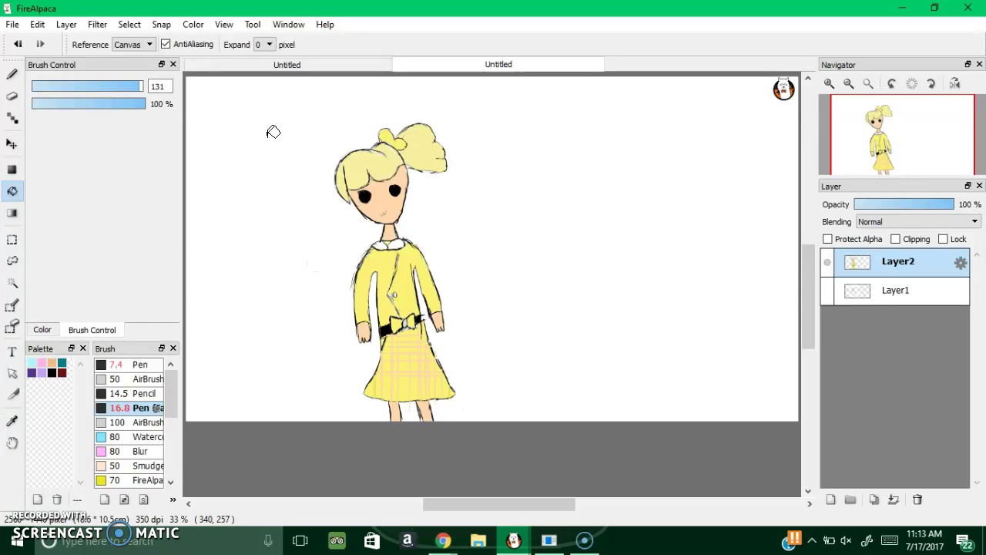
key(ctrl+z)
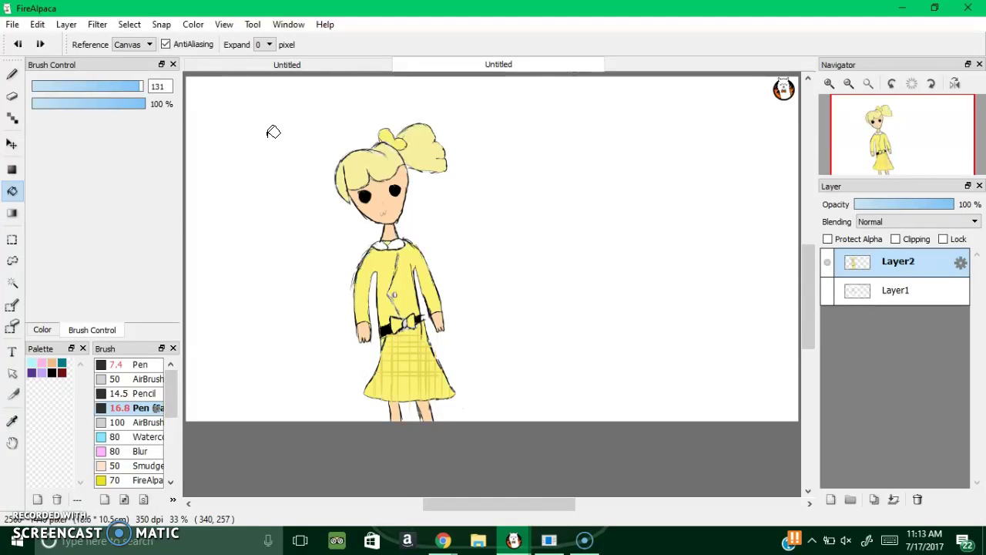